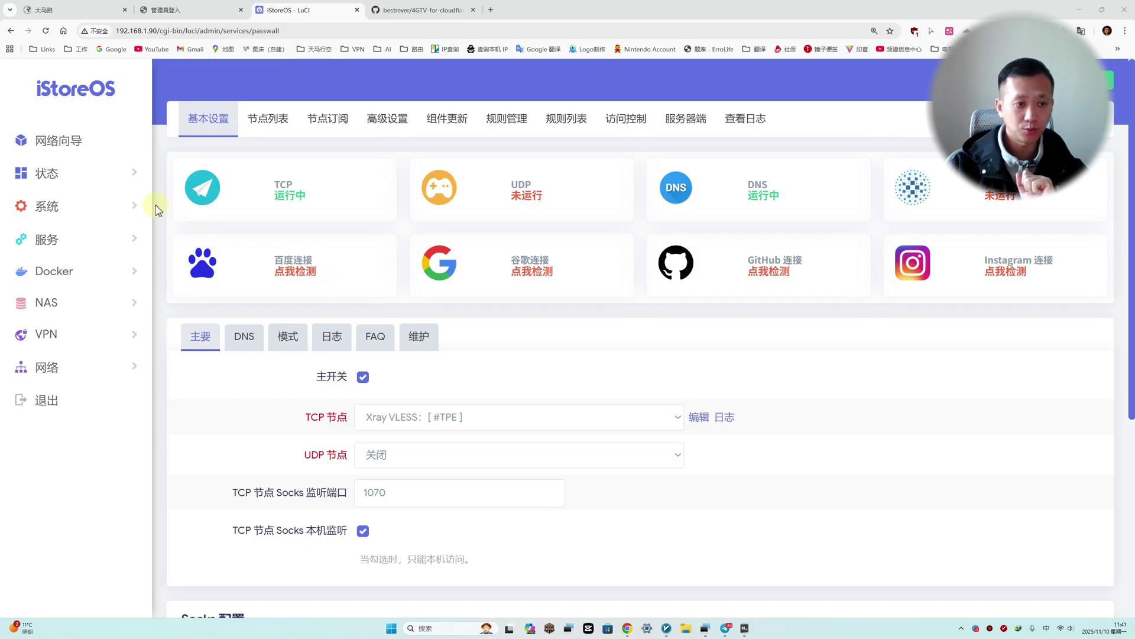
Step: Expand the 服务 services list and examine PassWall's Socks 配置 section, focusing on the Socks 主开关 setting
left_click(122, 207)
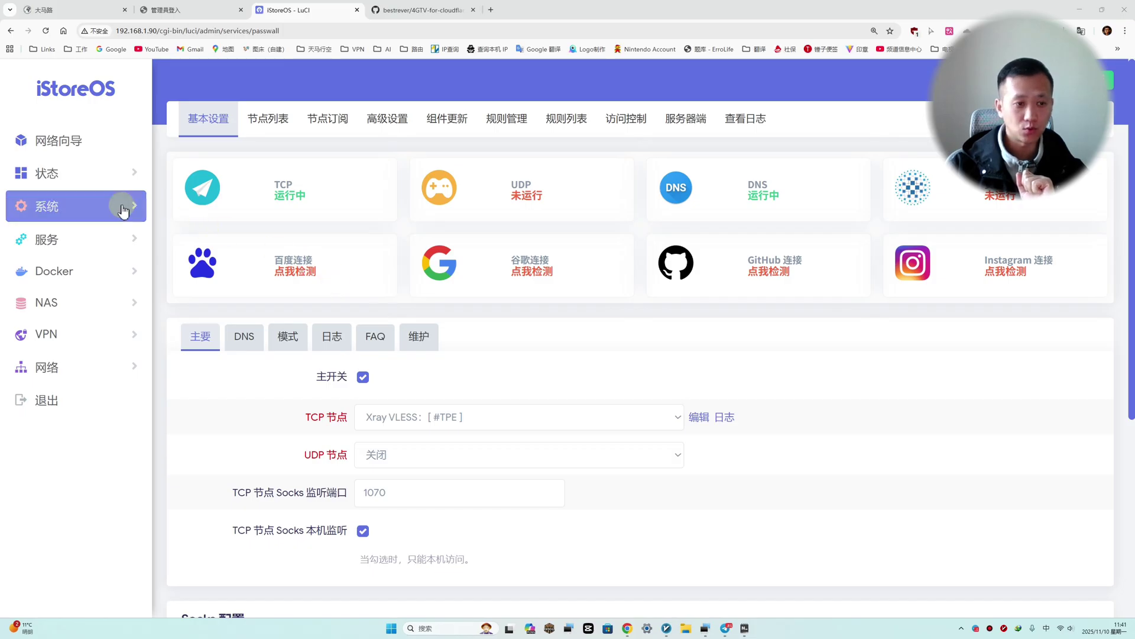
left_click(65, 242)
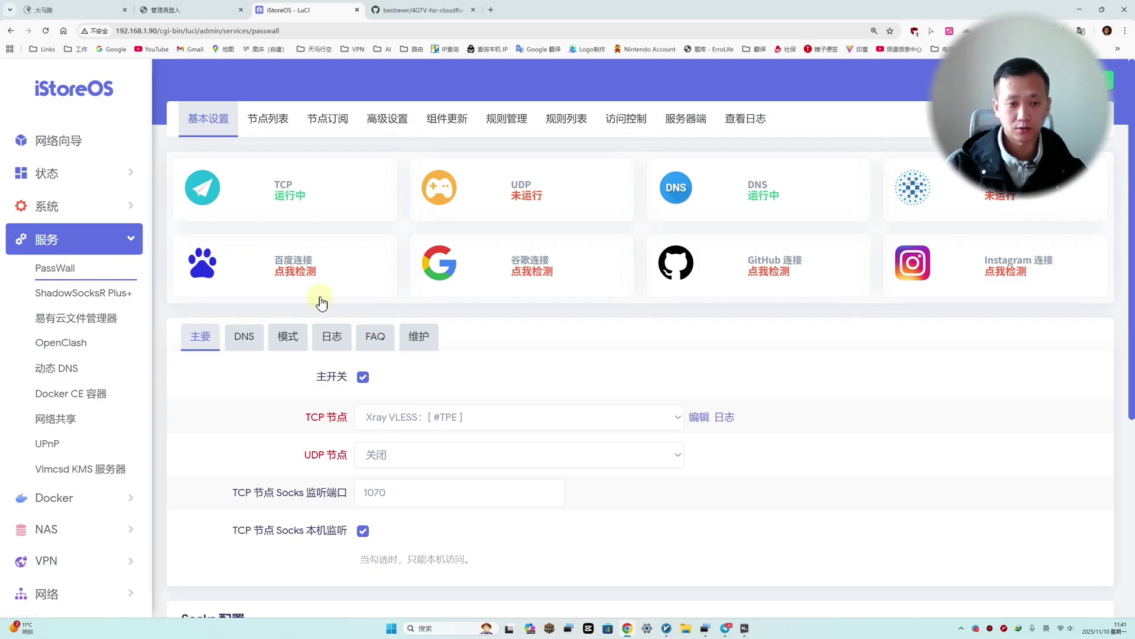
scroll(321, 303, "down", 2)
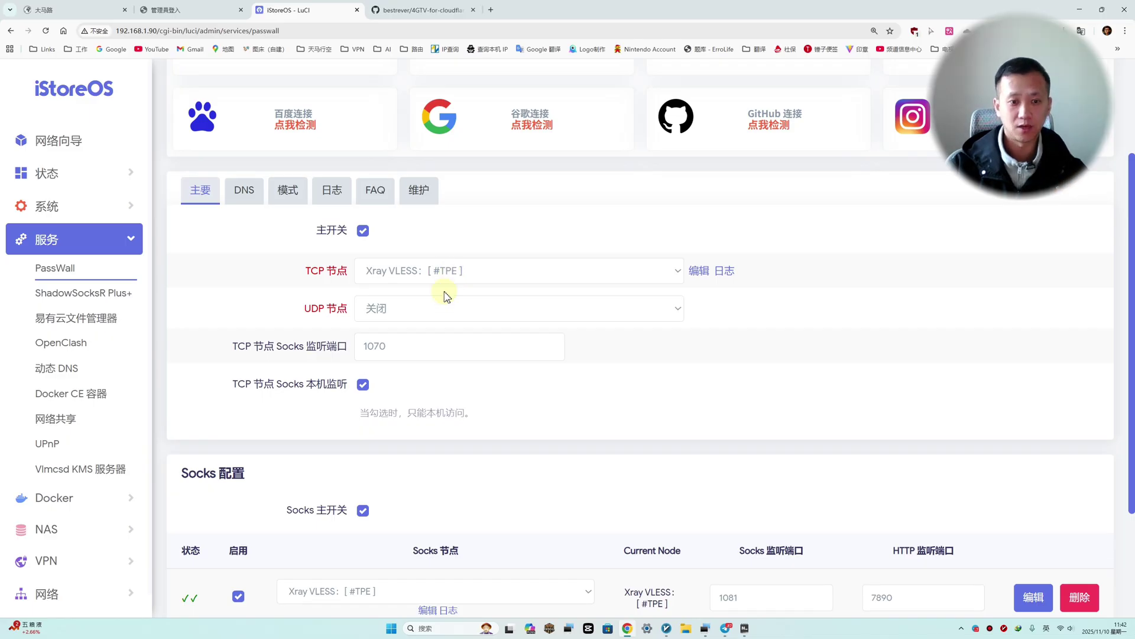
scroll(329, 304, "down", 2)
scroll(317, 329, "down", 1)
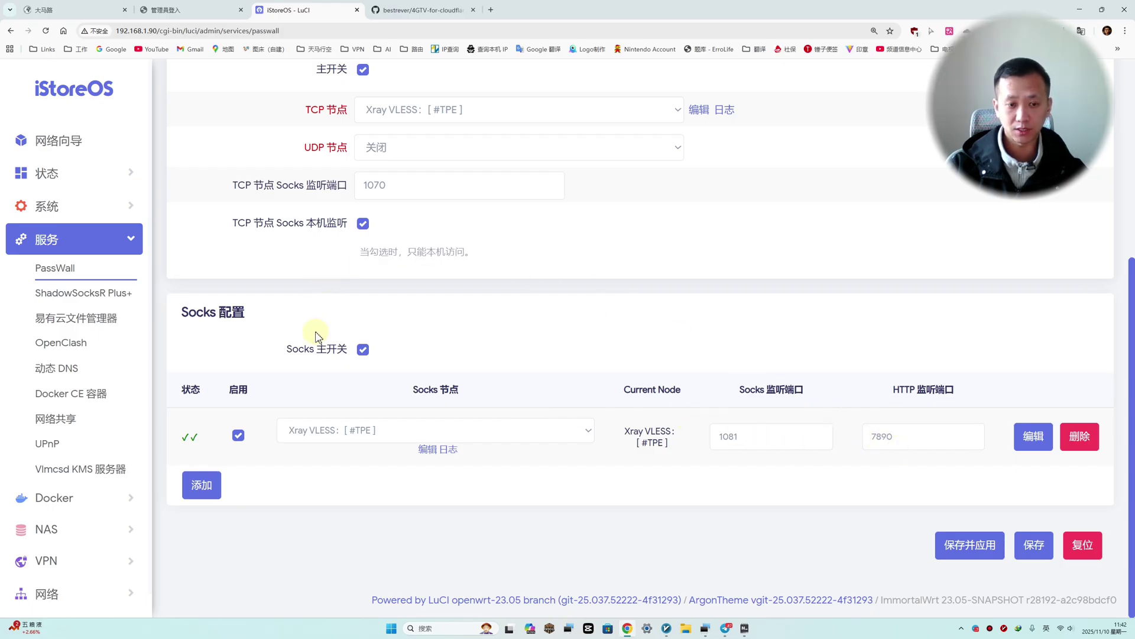
left_click(302, 363)
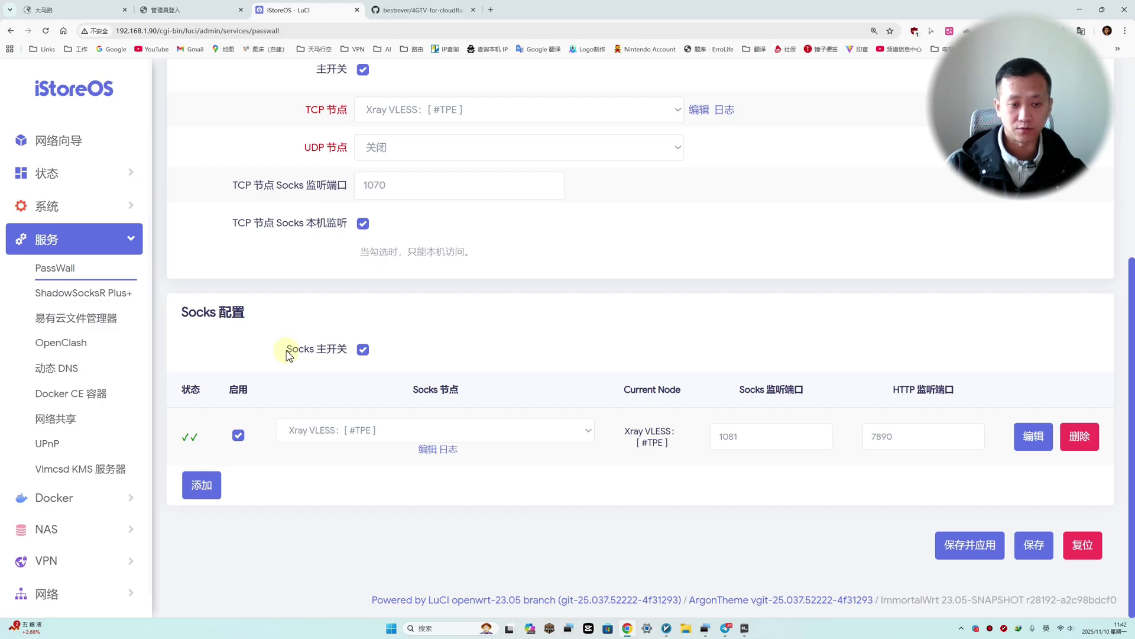
triple_click(289, 354)
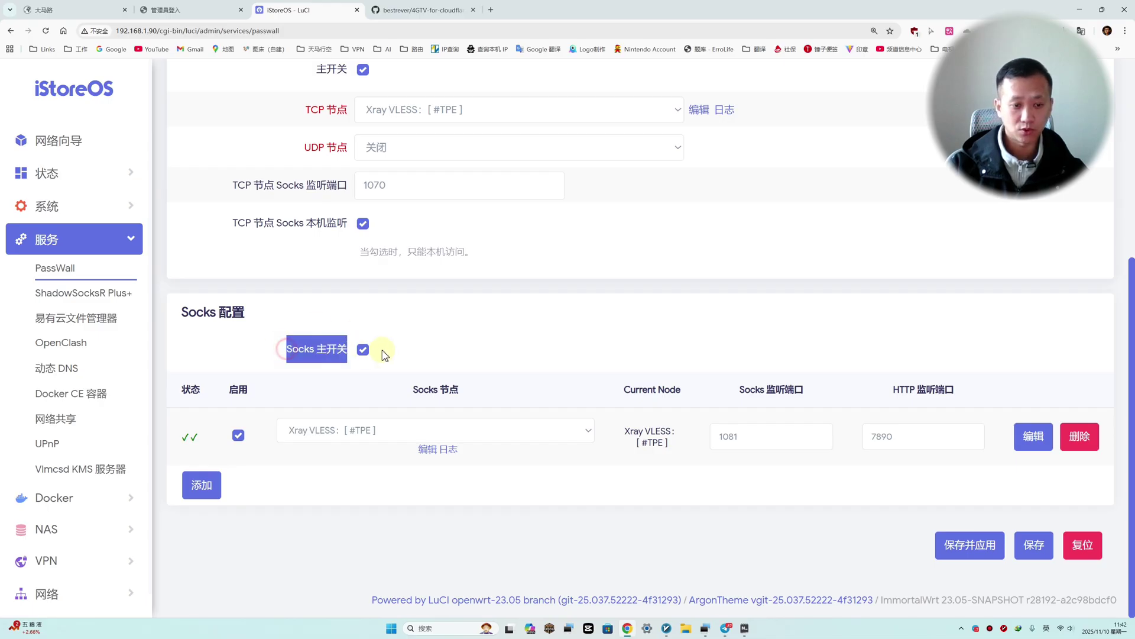
left_click(327, 350)
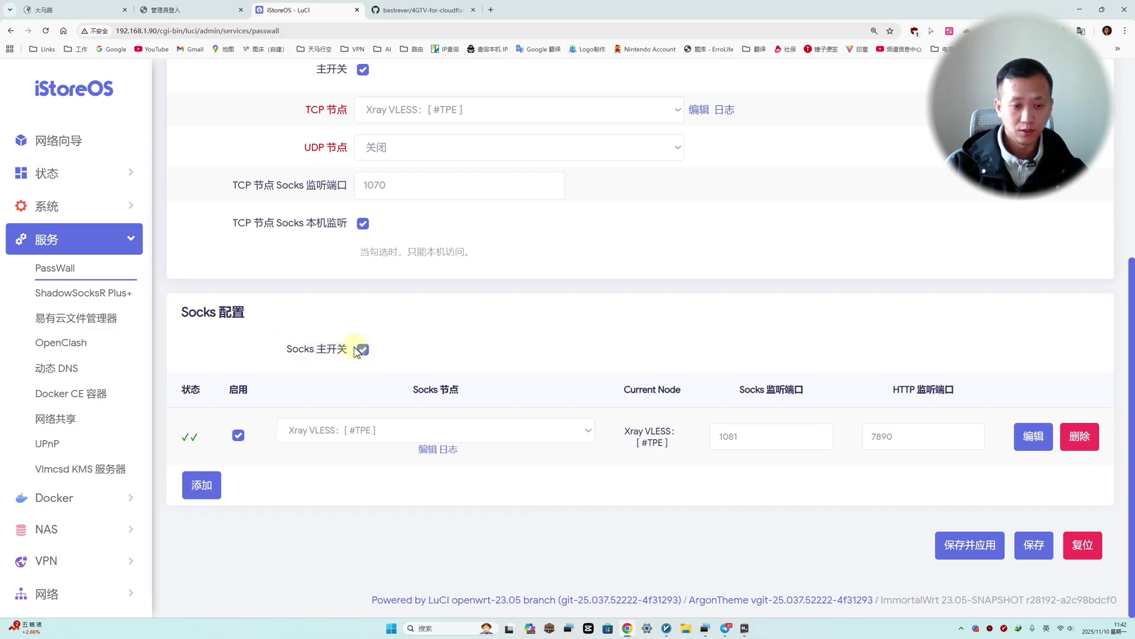
Step: Add a Socks entry, set its HTTP 监听端口 to 7890, and return to the overview without saving
left_click(203, 486)
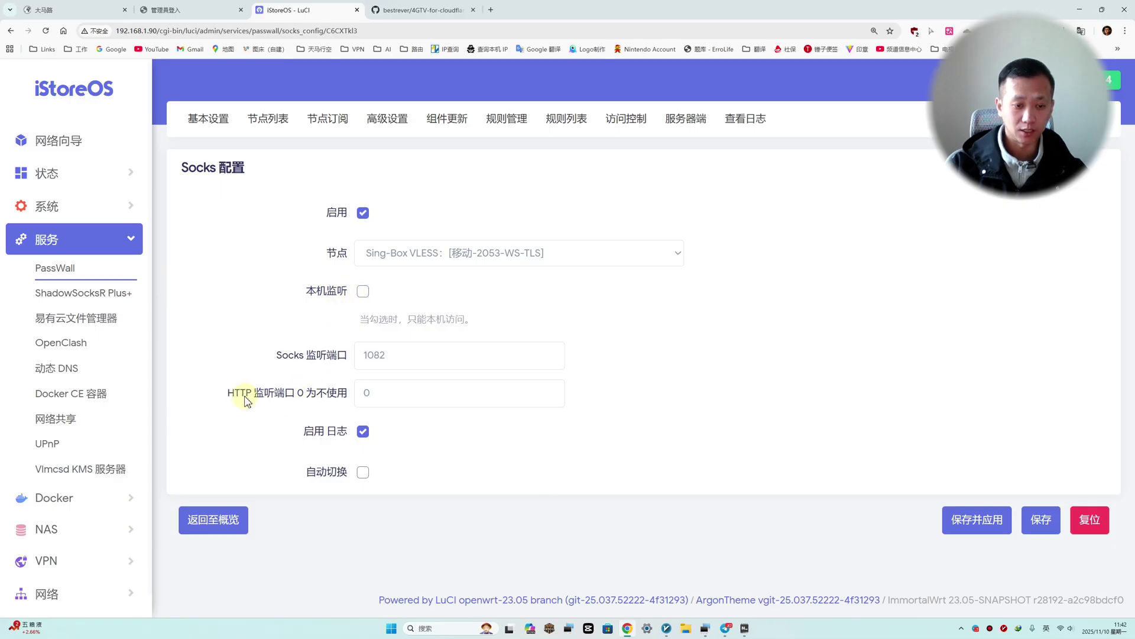
left_click_drag(229, 395, 350, 395)
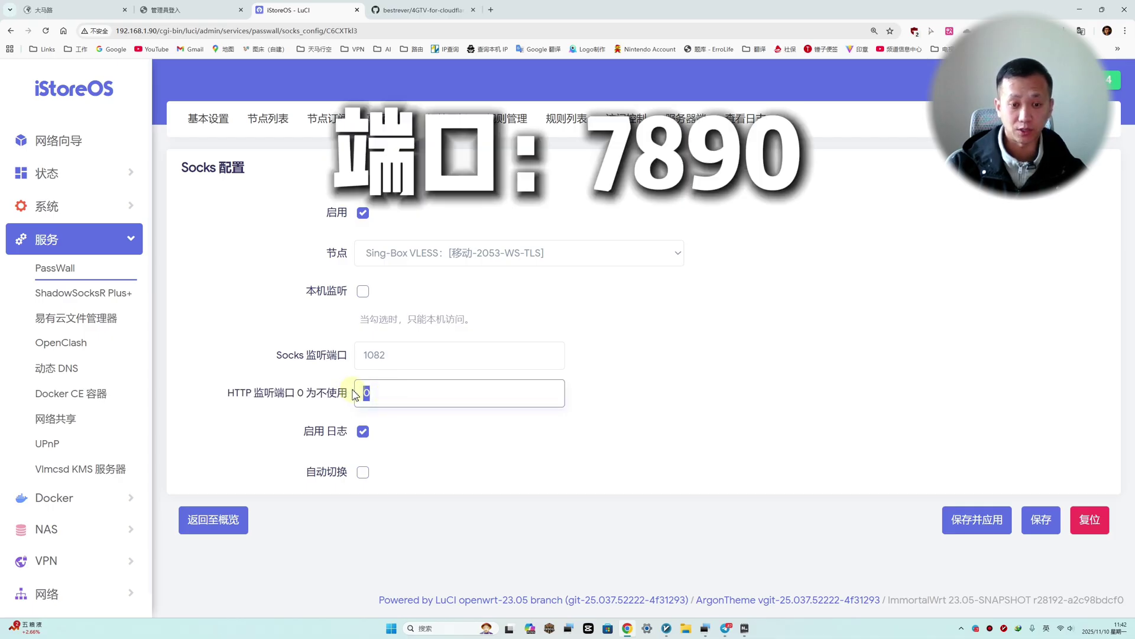
type("789")
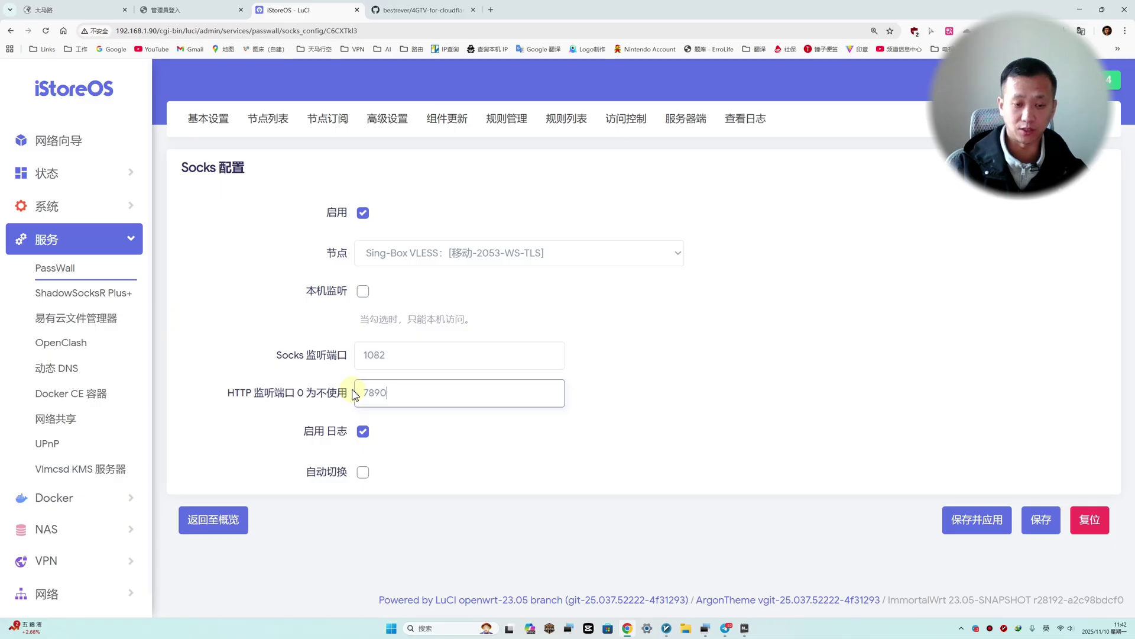
left_click(302, 395)
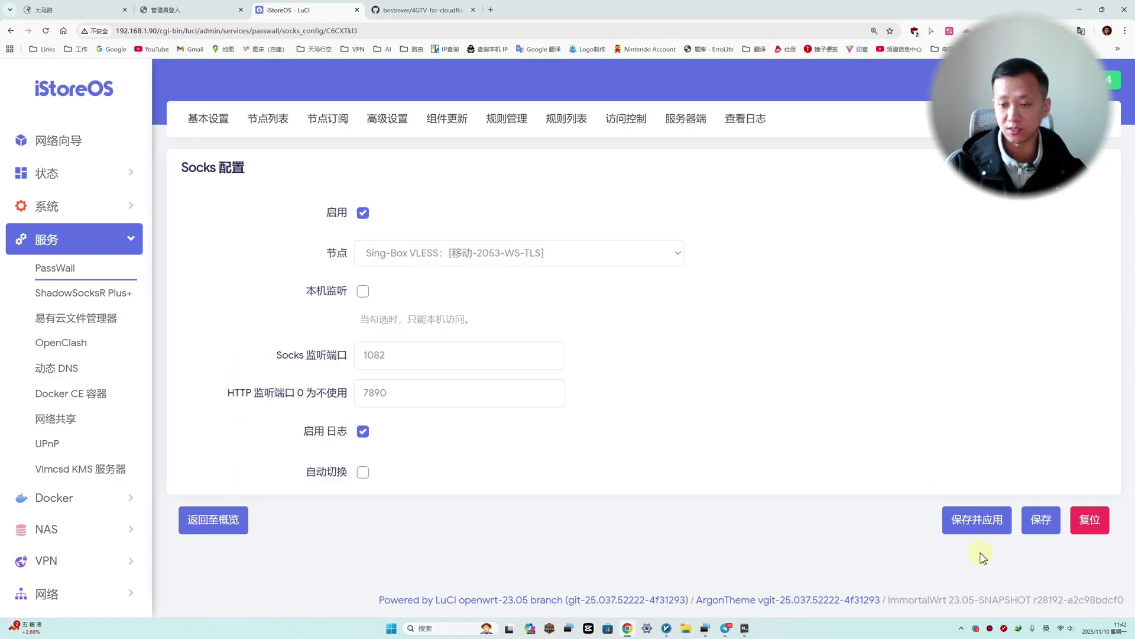
left_click(223, 517)
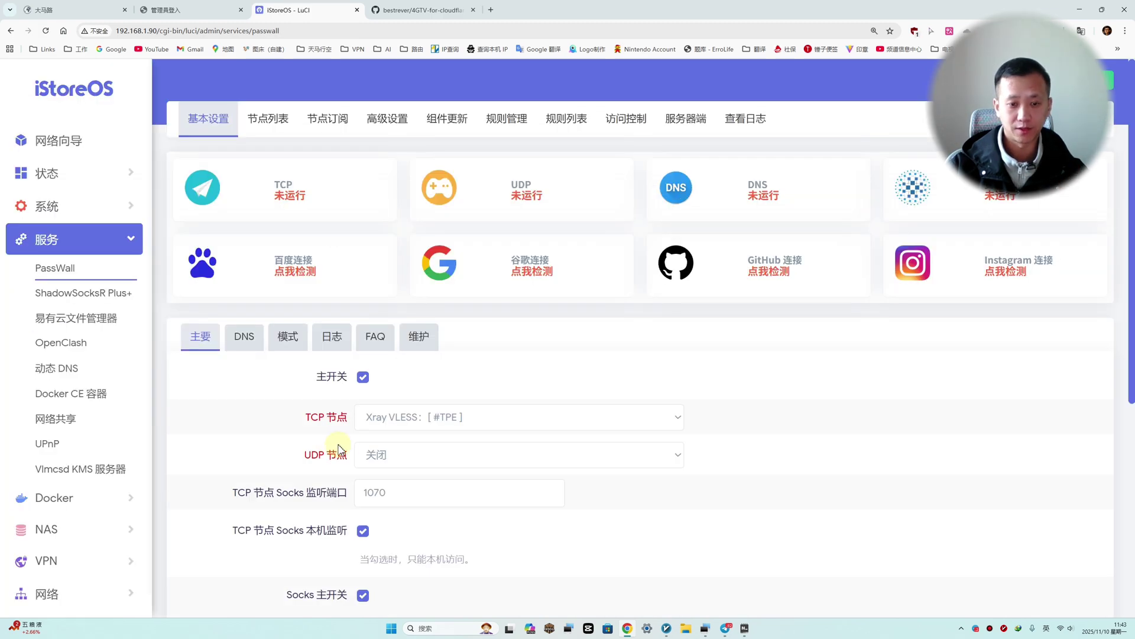
Step: Delete the second Socks entry, the one with Socks listening port 1082
scroll(355, 426, "down", 4)
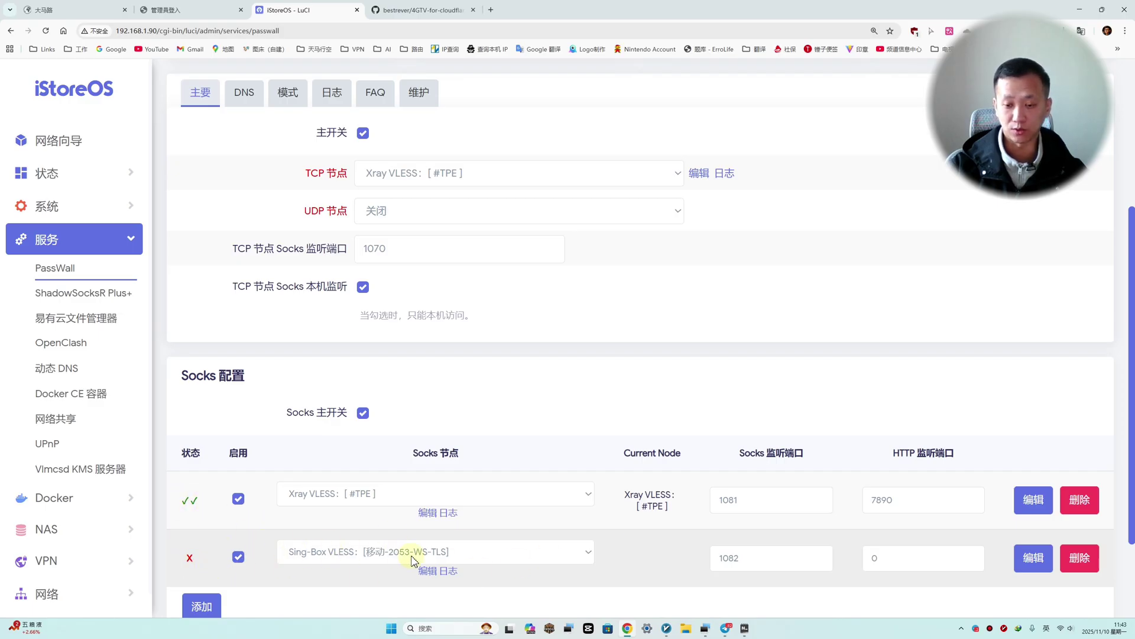
left_click(1073, 559)
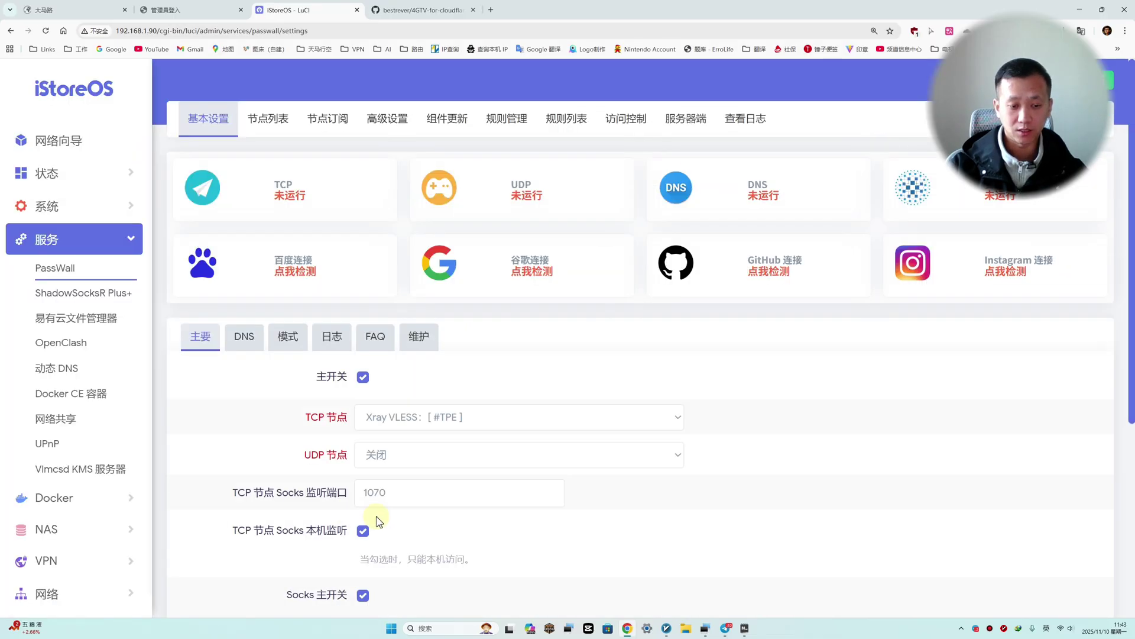
scroll(375, 512, "down", 5)
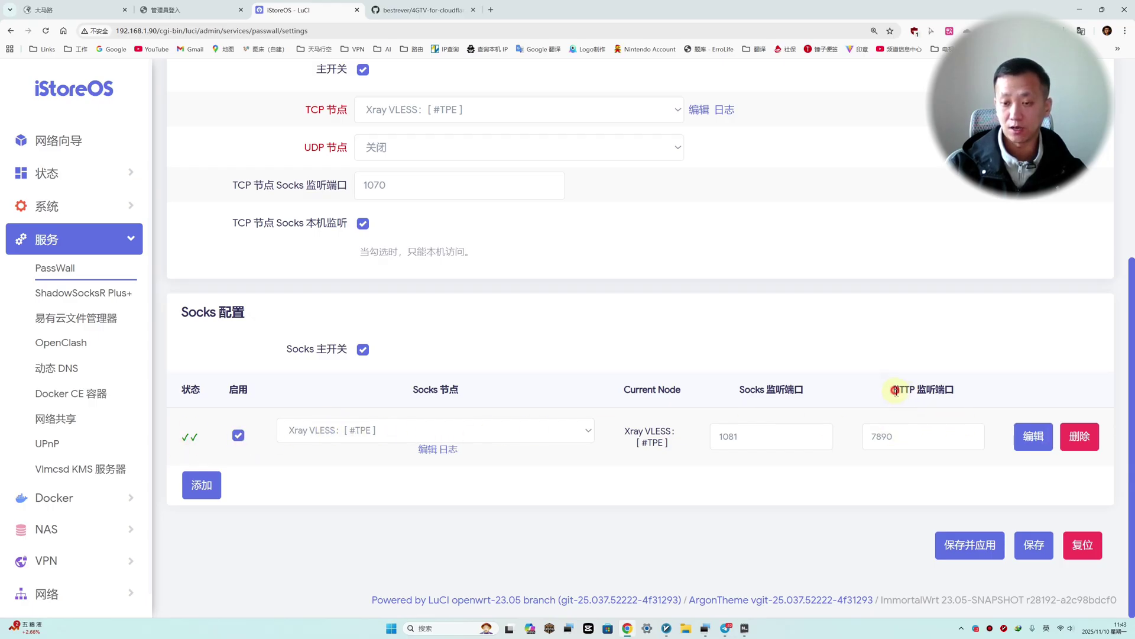
Step: Review the HTTP 监听端口 column of the existing Socks entry and the main PassWall settings above it
left_click_drag(895, 390, 957, 386)
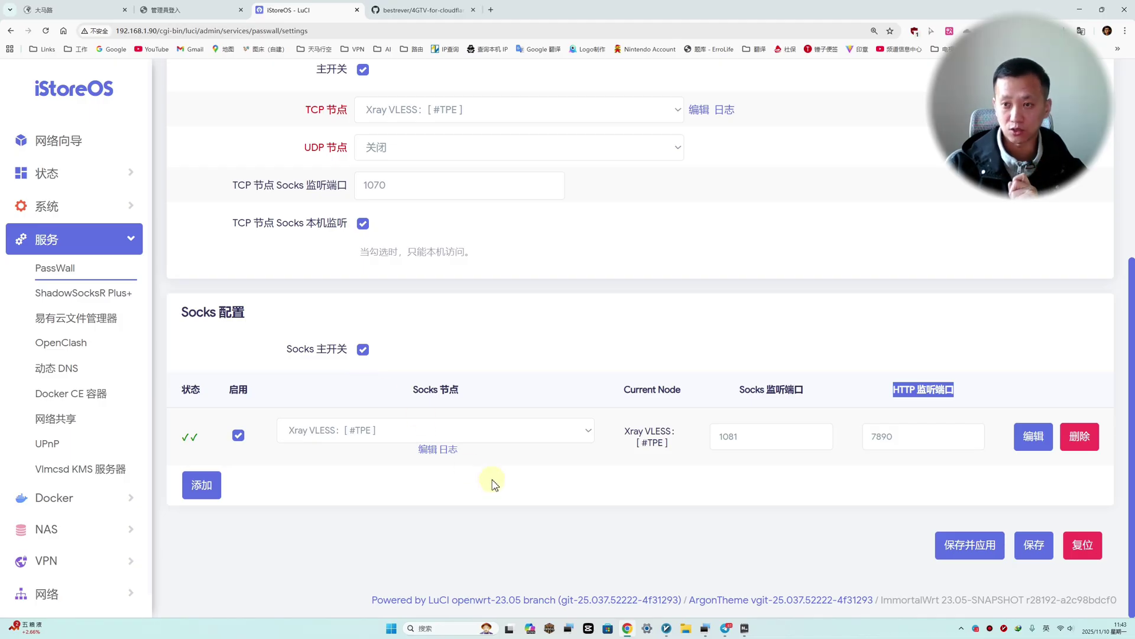
scroll(460, 467, "up", 2)
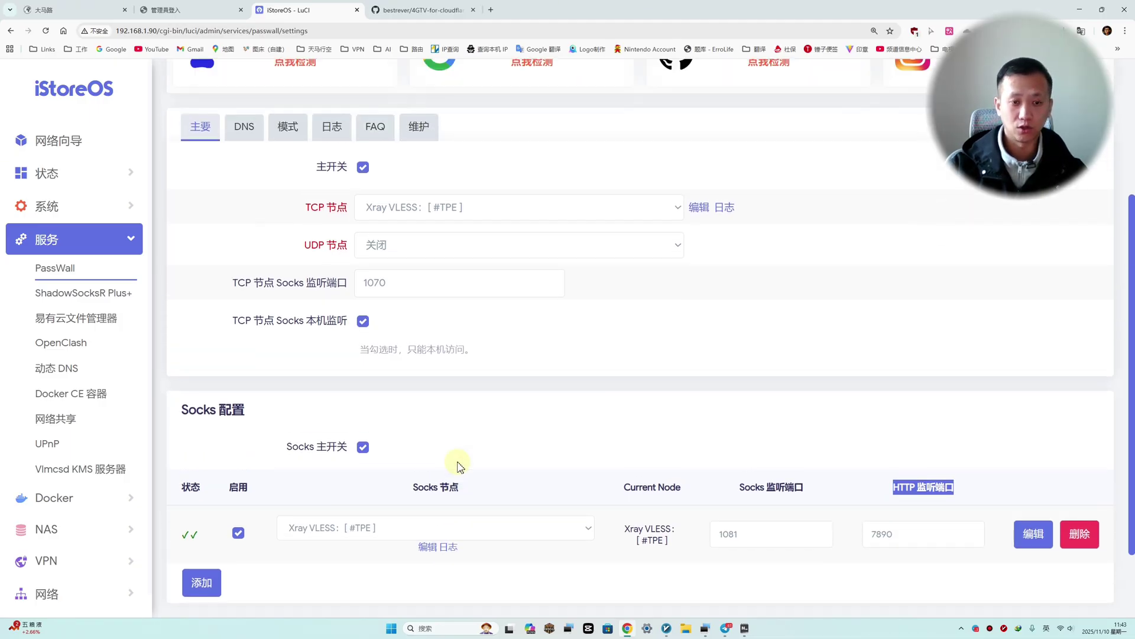
scroll(461, 456, "down", 1)
scroll(462, 456, "up", 1)
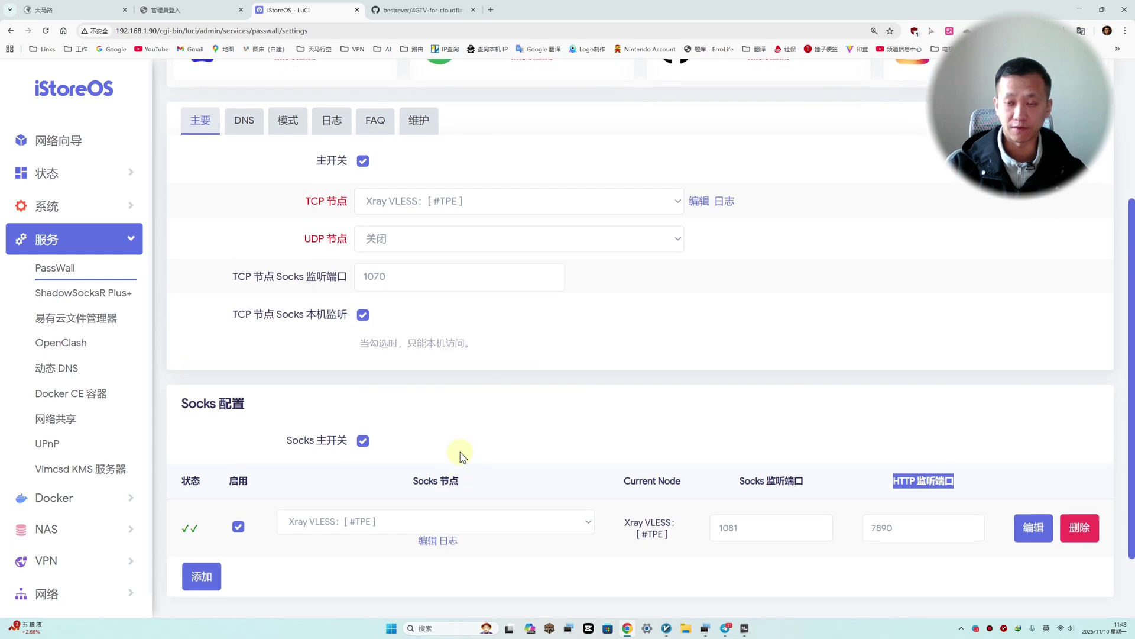
scroll(432, 441, "up", 1)
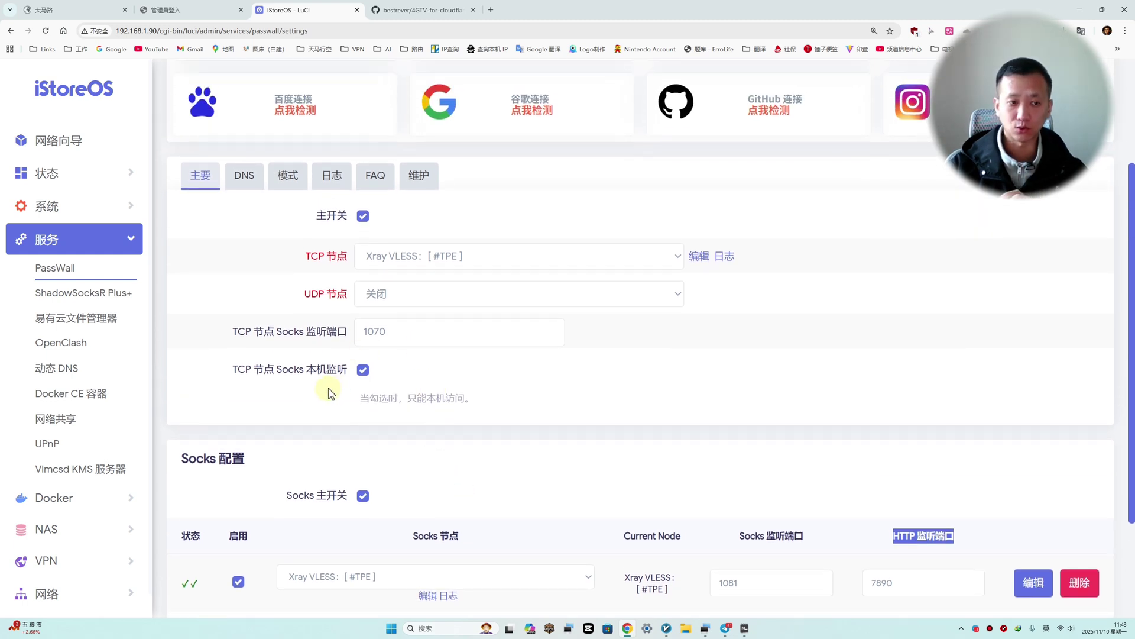
Step: Open the 覆写设置 override settings page of the OpenClash service
left_click(114, 240)
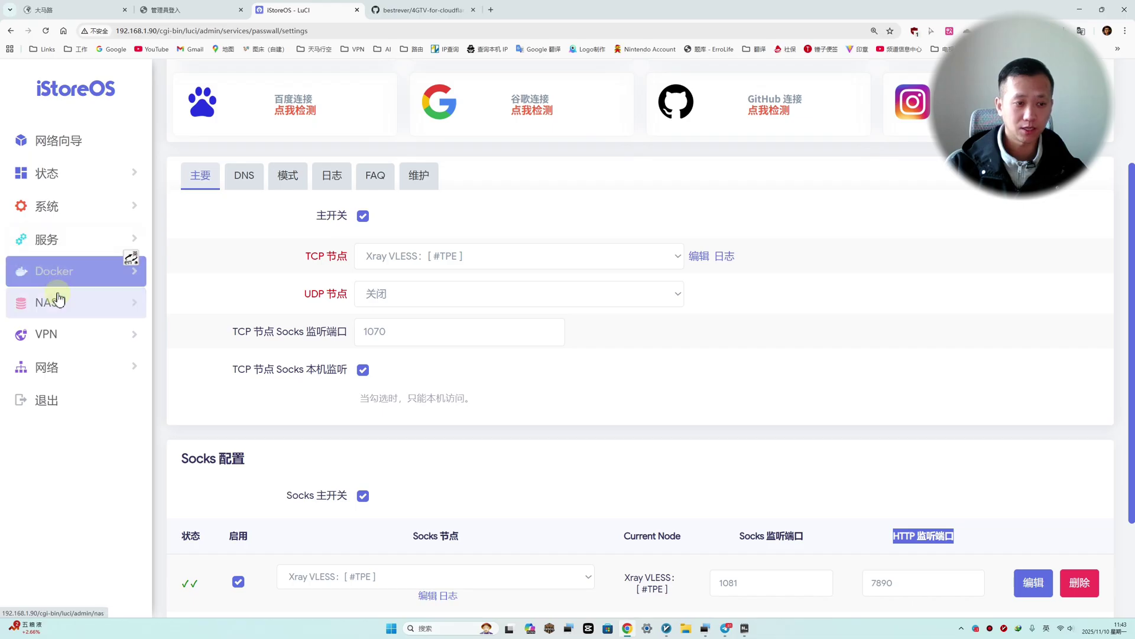
left_click(74, 246)
left_click(62, 345)
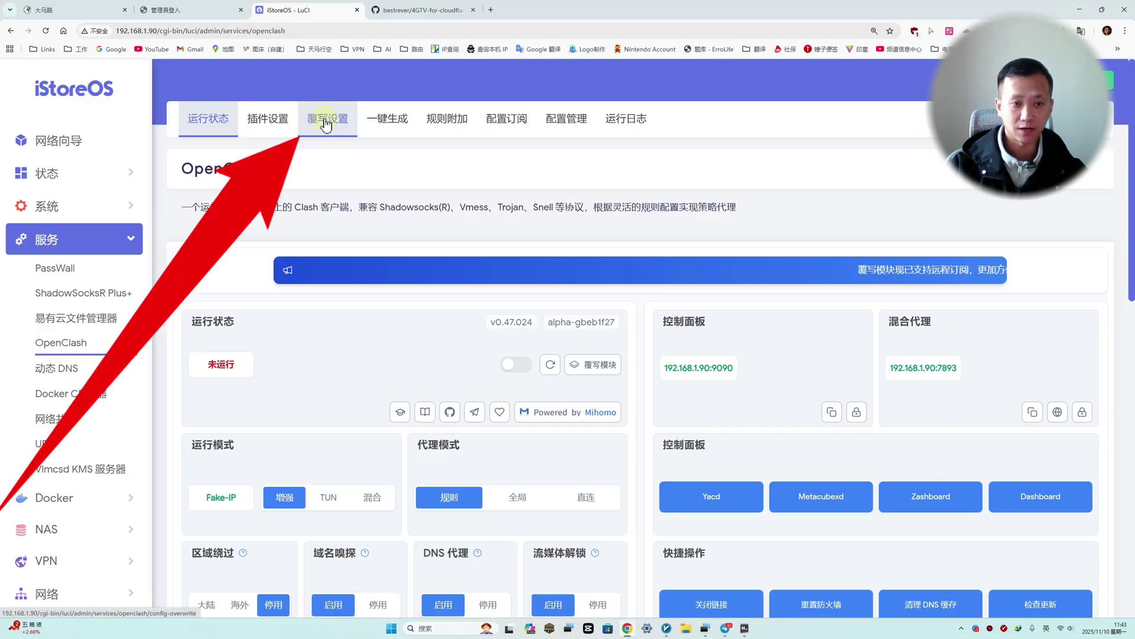
left_click(326, 122)
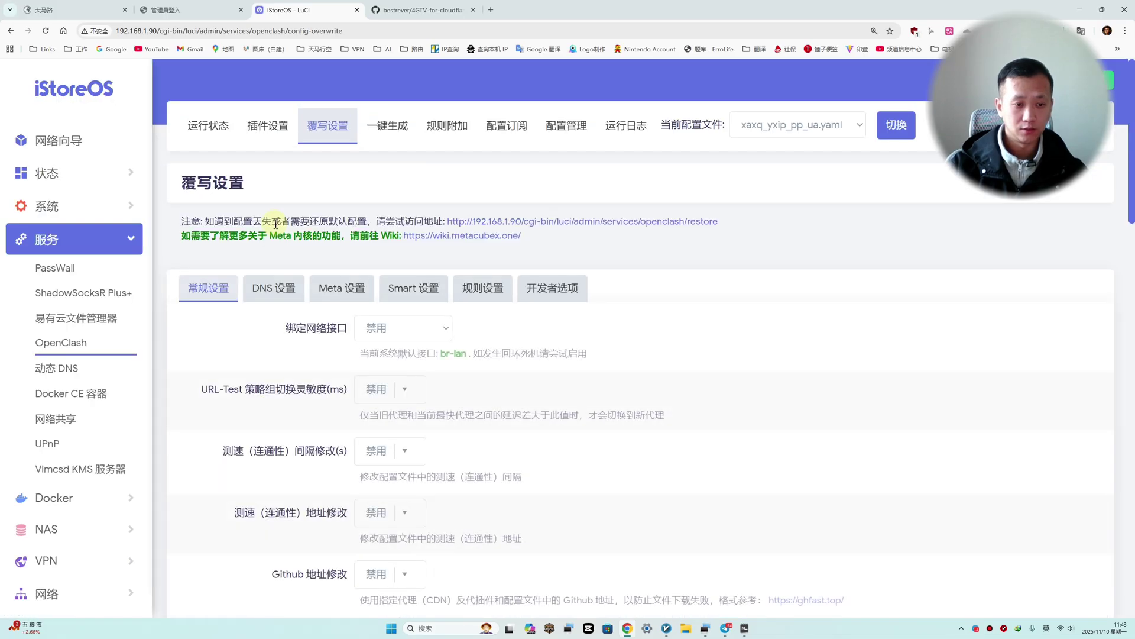
Step: Examine the enabled state, username and password in OpenClash's SOCKS5/HTTP(S) 认证信息 section
scroll(276, 223, "down", 20)
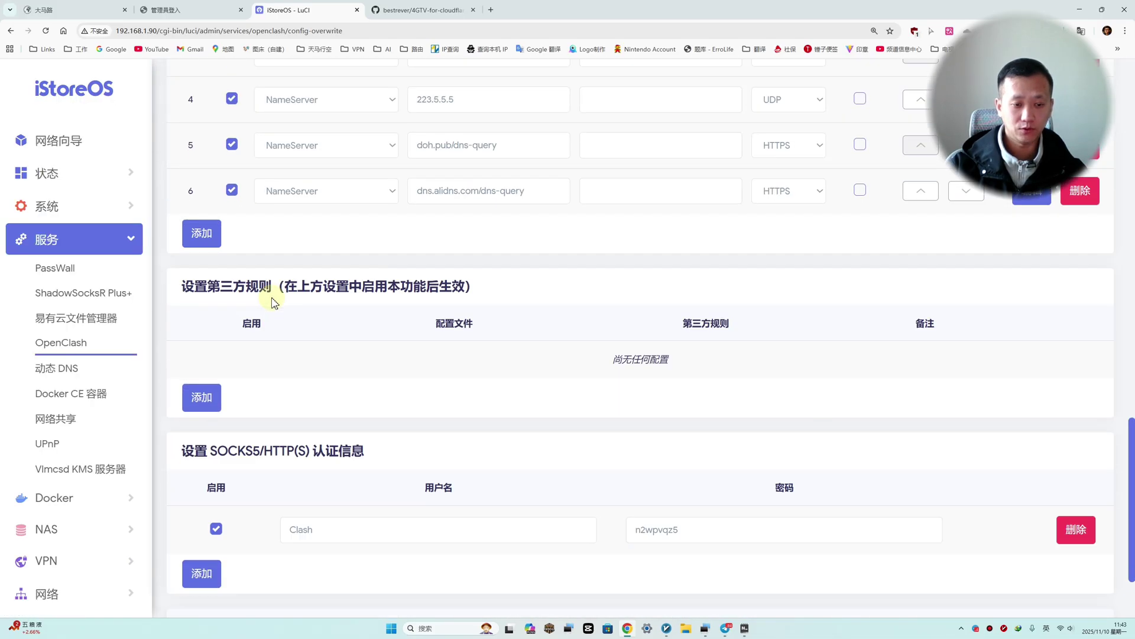
scroll(274, 301, "down", 2)
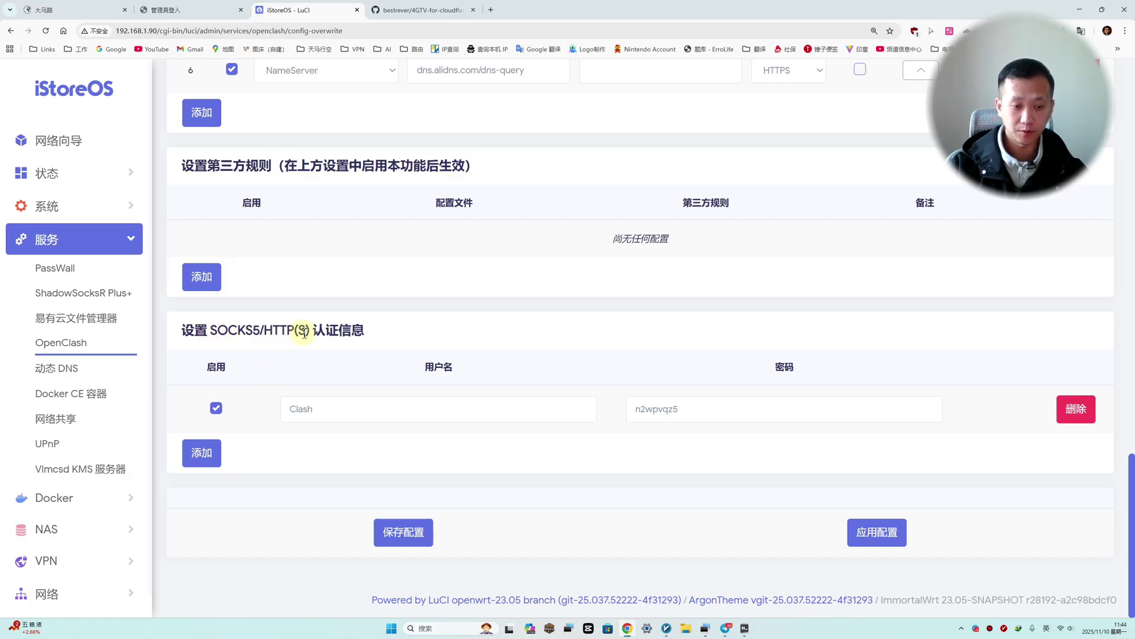
left_click(325, 409)
left_click_drag(320, 409, 272, 406)
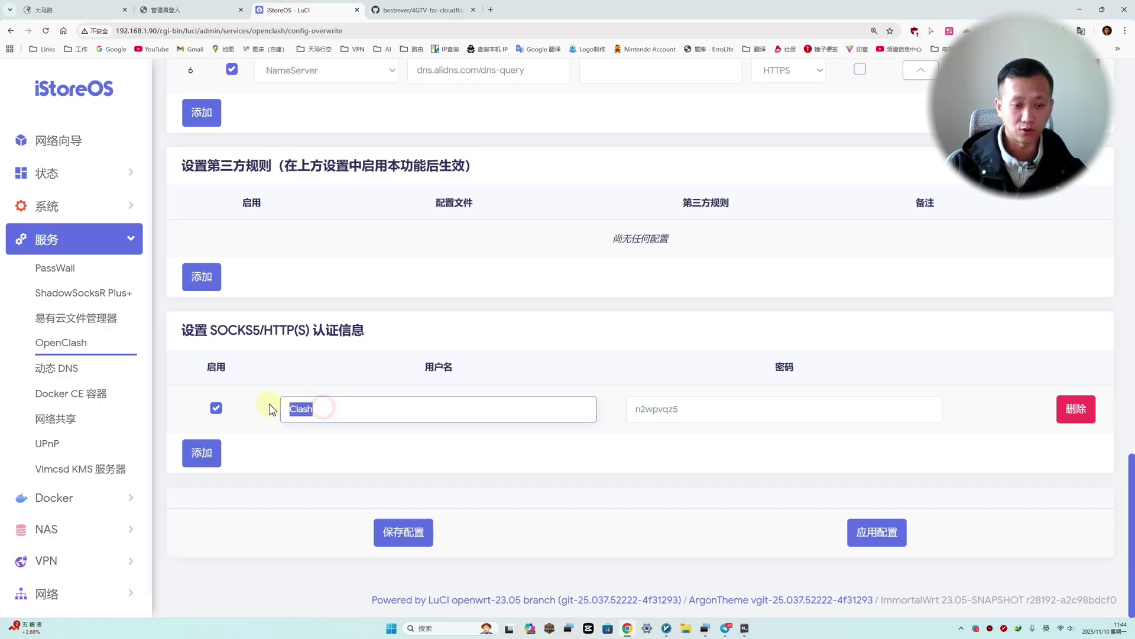
left_click_drag(688, 408, 603, 410)
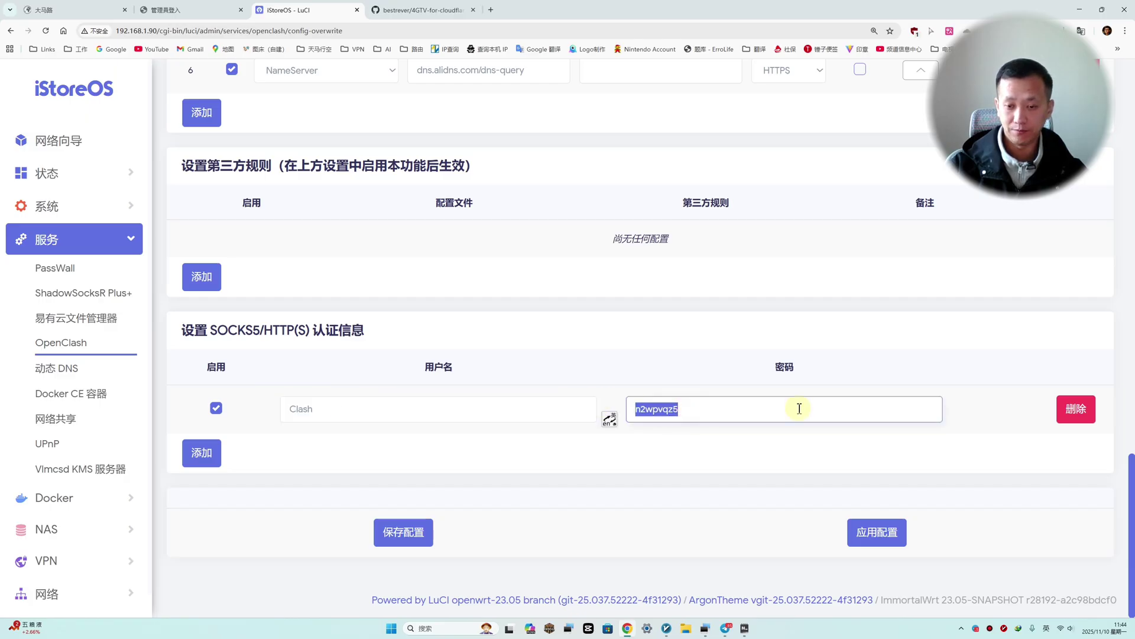
left_click_drag(315, 409, 271, 408)
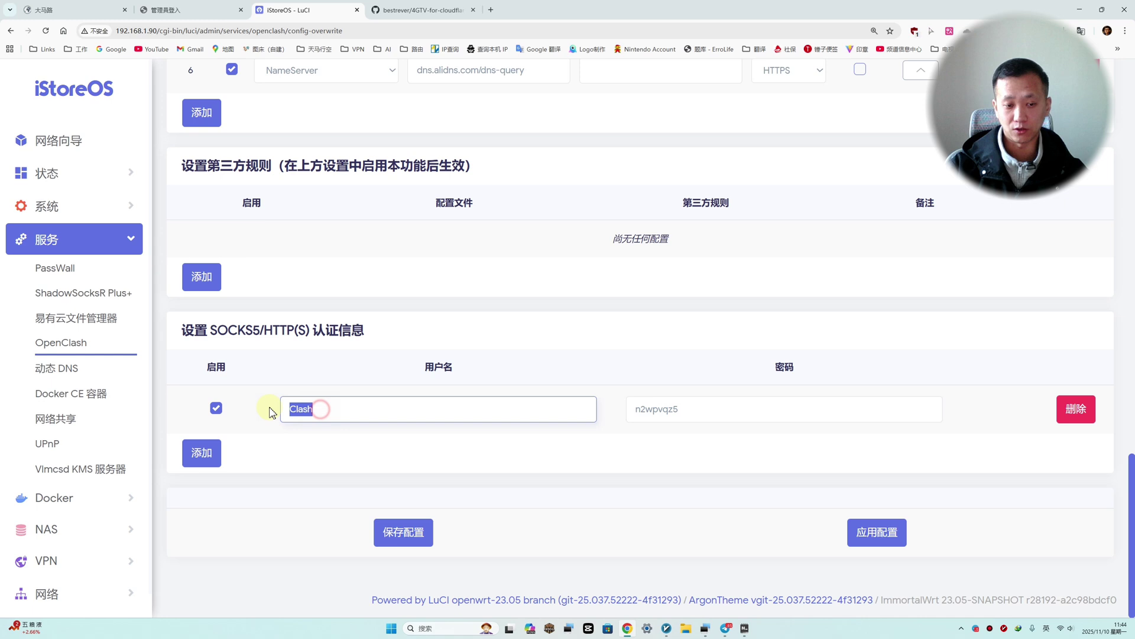
left_click(693, 409)
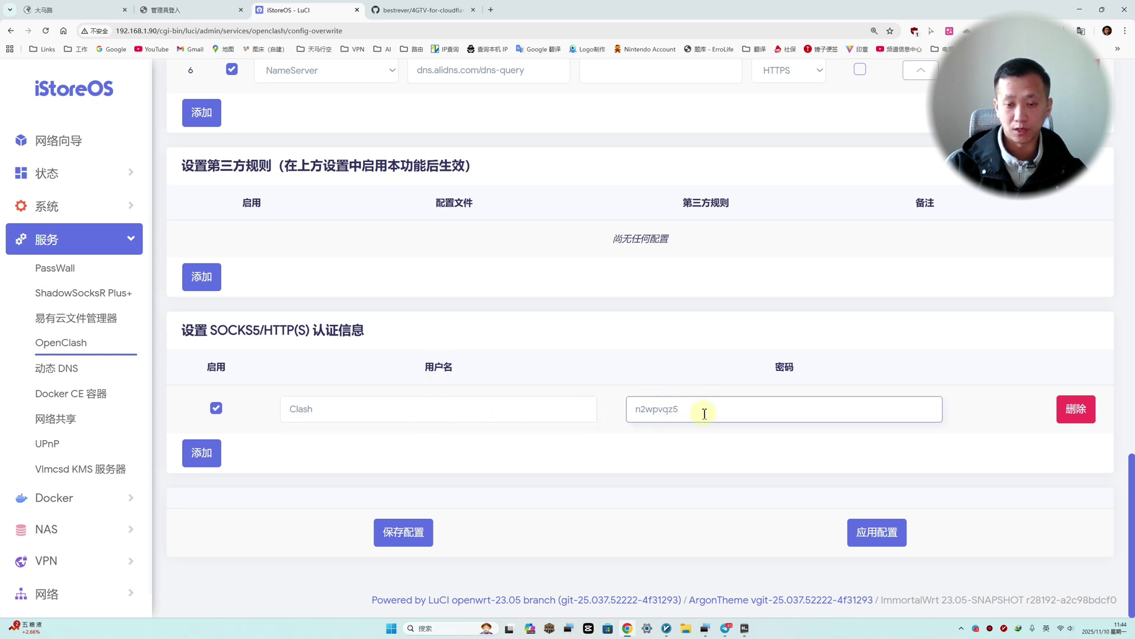
double_click(705, 413)
scroll(519, 435, "up", 2)
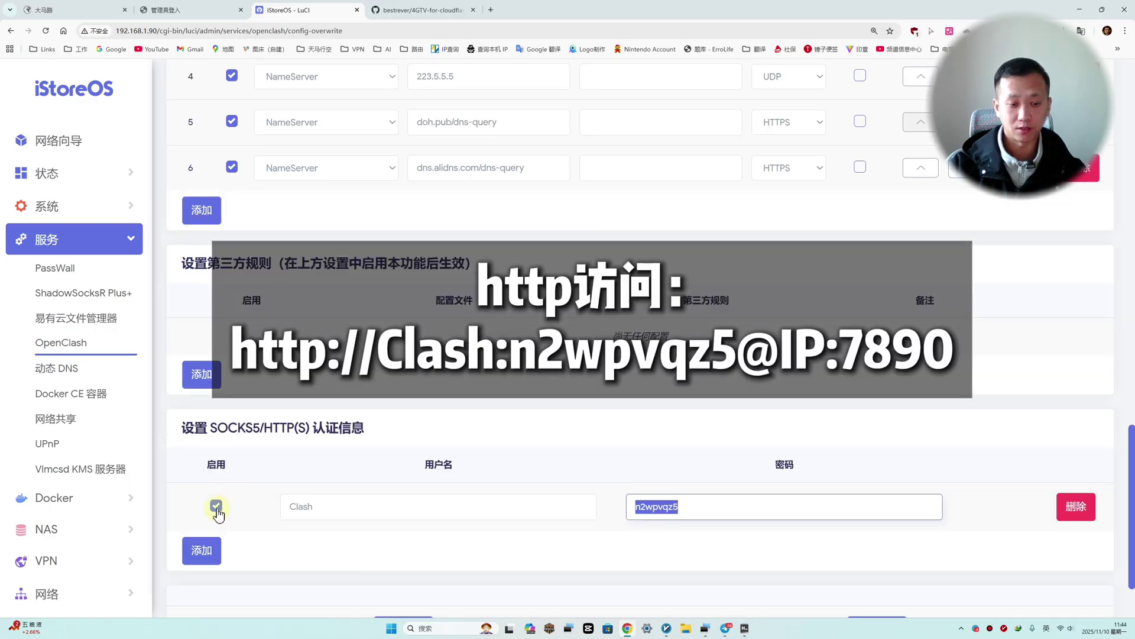
scroll(219, 508, "down", 2)
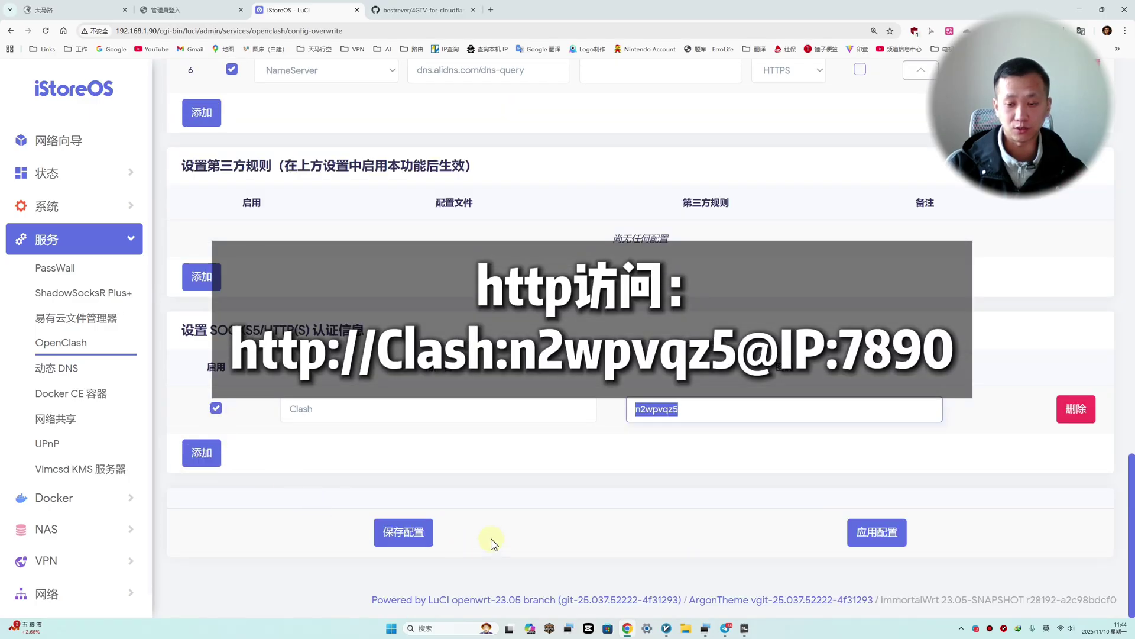
Step: Check the HTTP(S) 代理端口 value among OpenClash's proxy port settings
scroll(274, 363, "up", 5)
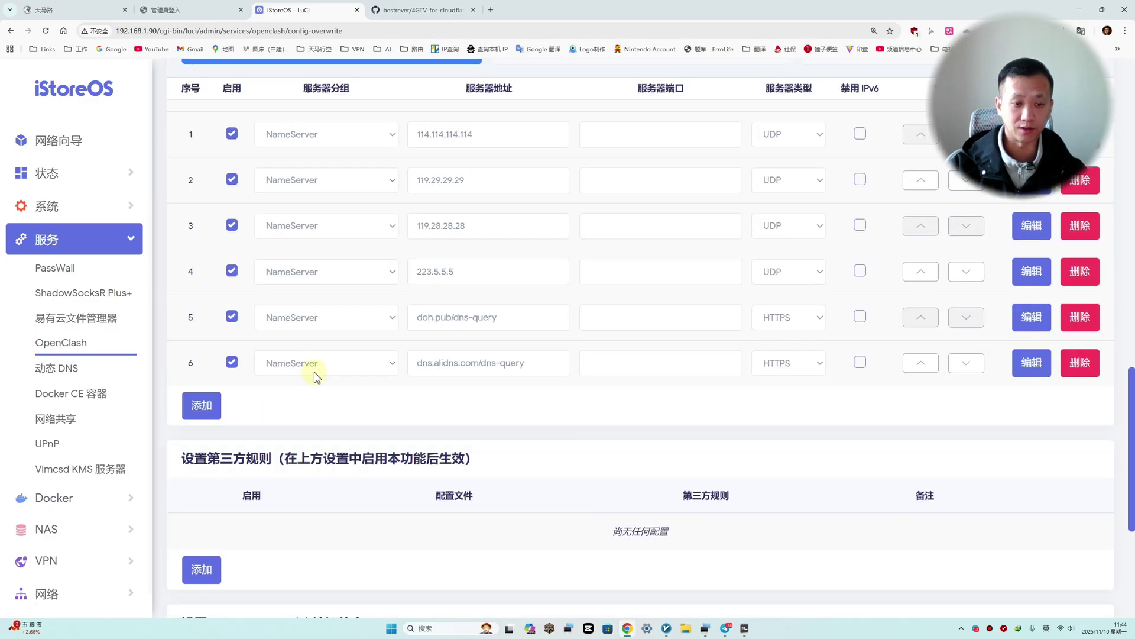
scroll(355, 360, "up", 7)
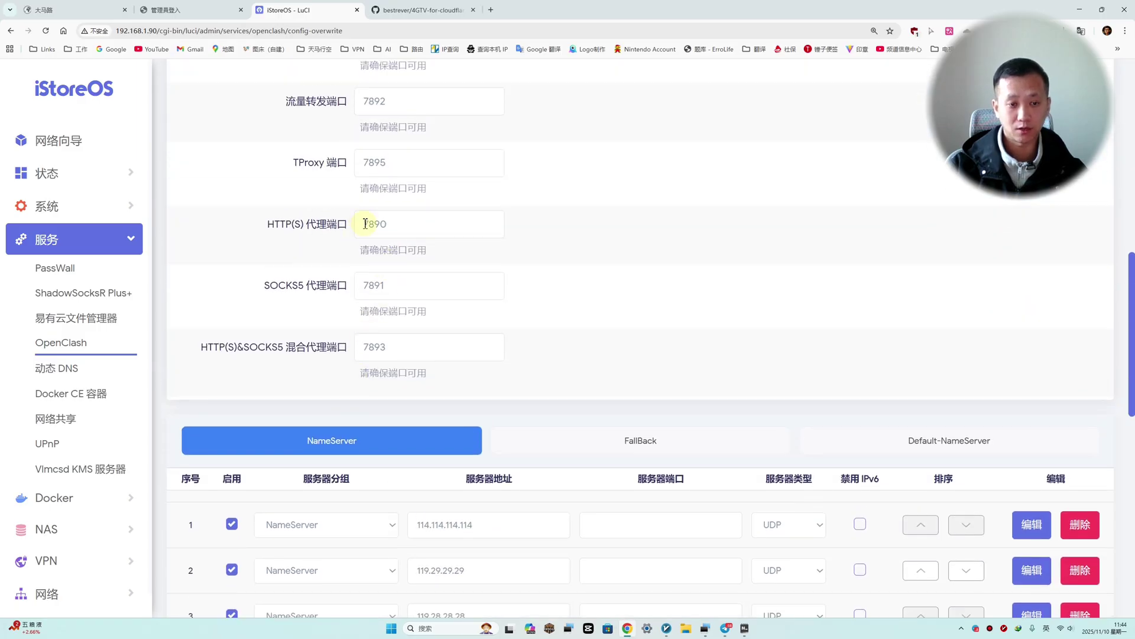
left_click_drag(266, 223, 351, 230)
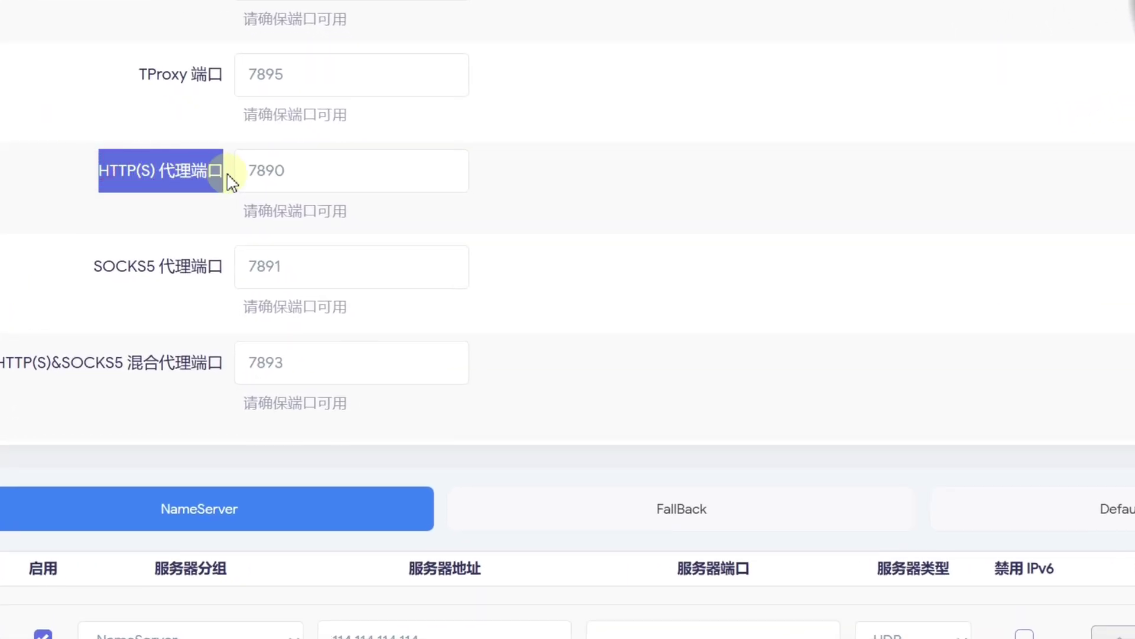
left_click(287, 172)
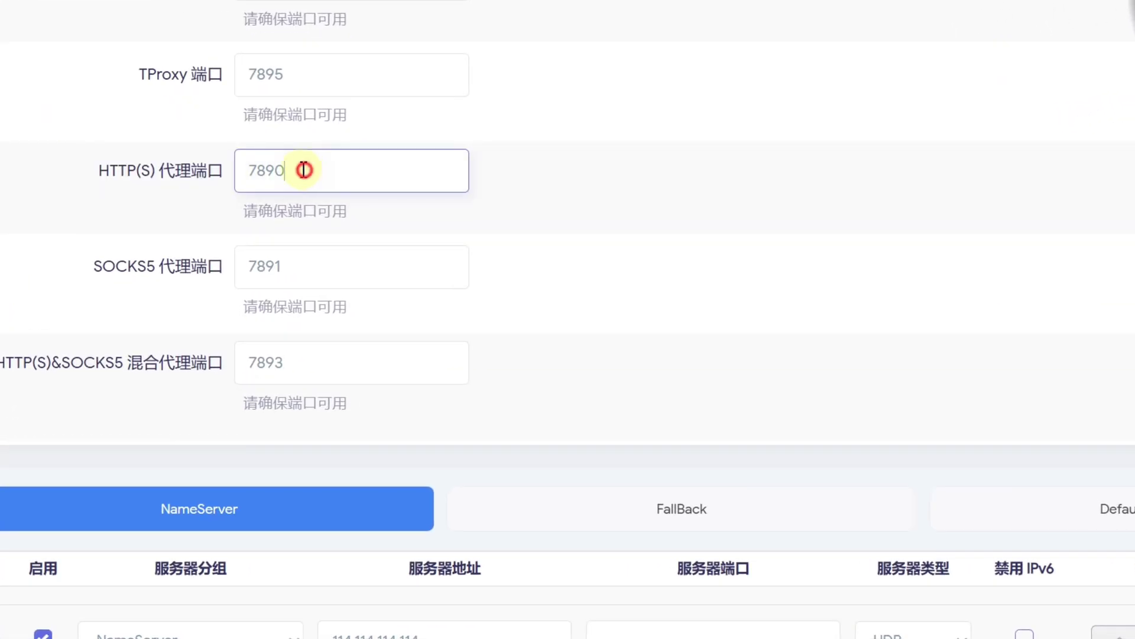
left_click_drag(304, 172, 214, 183)
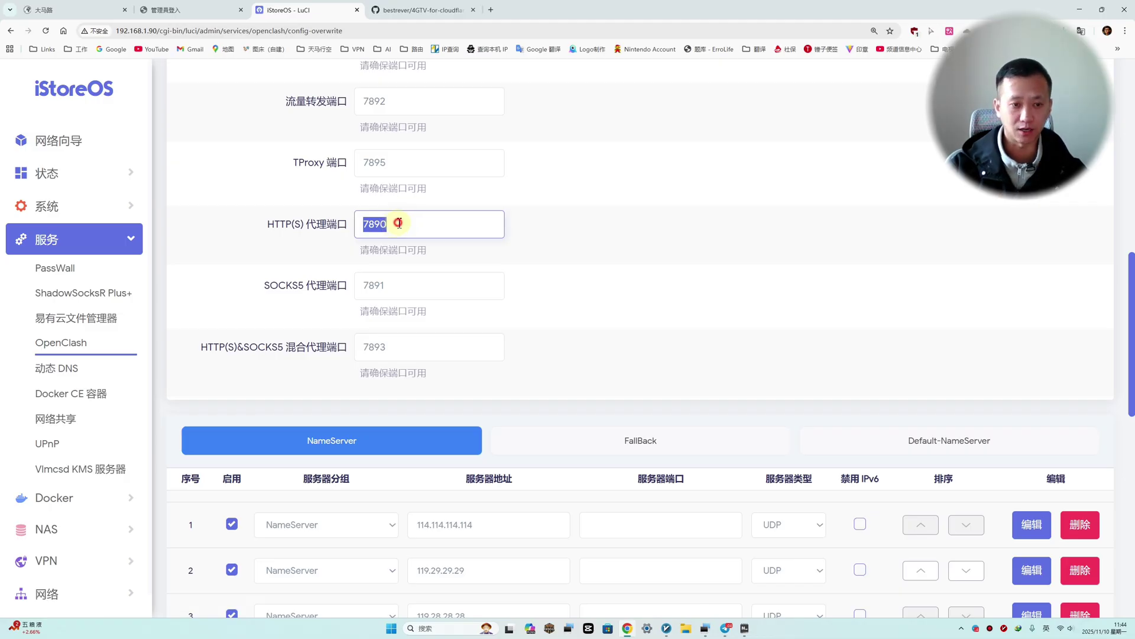
Step: Check the SOCKS5 and mixed HTTP(S)&SOCKS5 proxy port fields below OpenClash's HTTP(S) 代理端口 setting
left_click(343, 229)
scroll(279, 265, "down", 4)
scroll(279, 265, "up", 2)
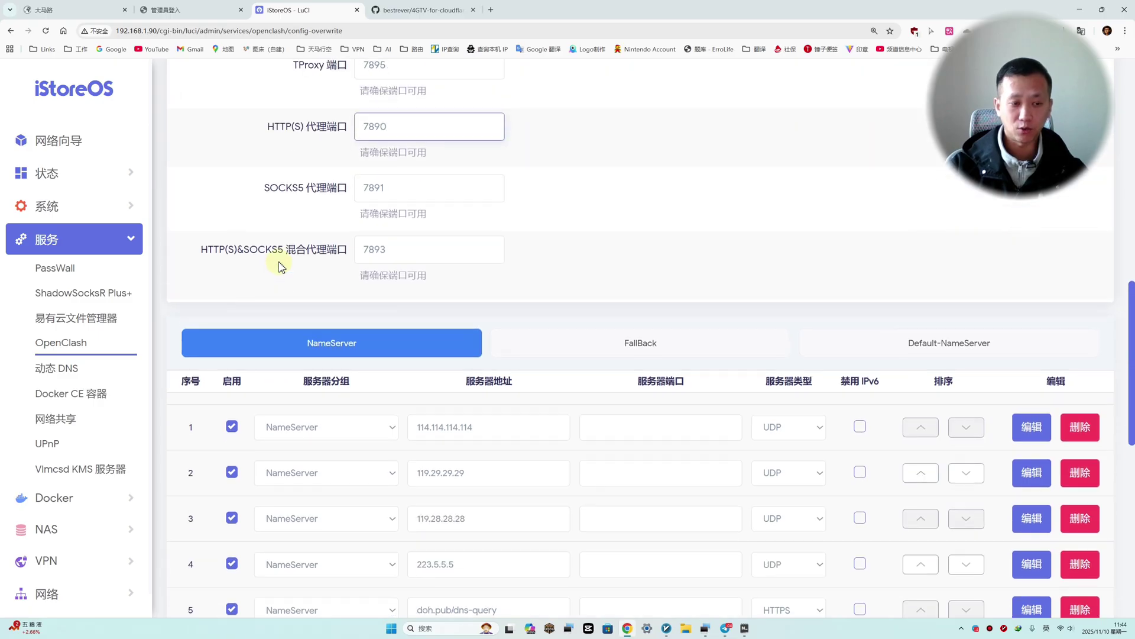
Step: Open the Docker 容器 page and review the list of existing containers
left_click(130, 242)
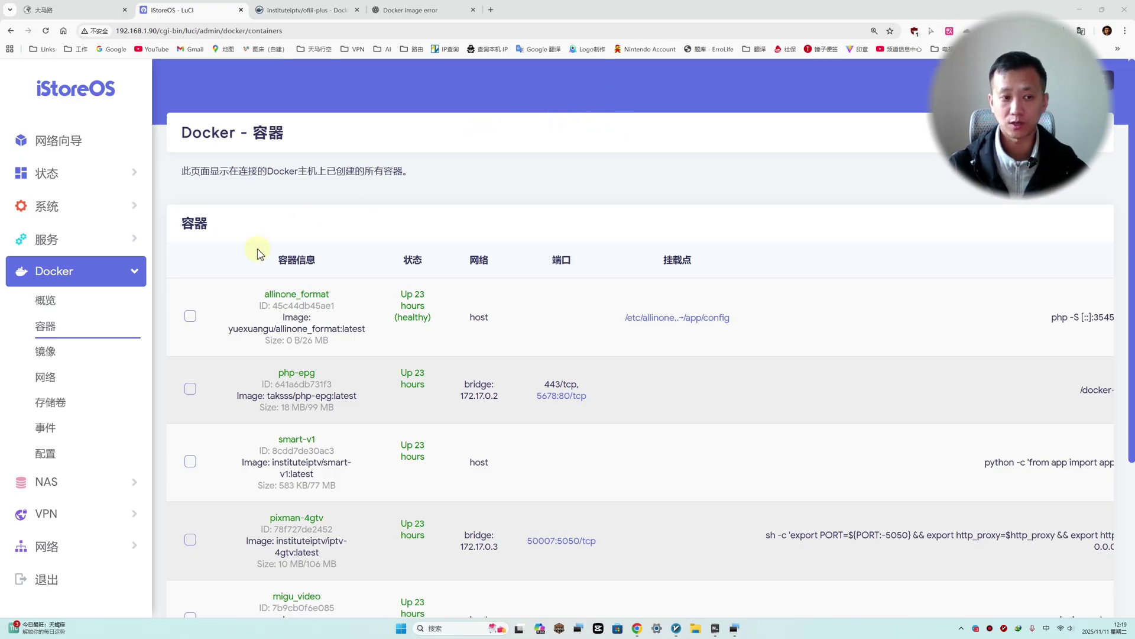
left_click(44, 327)
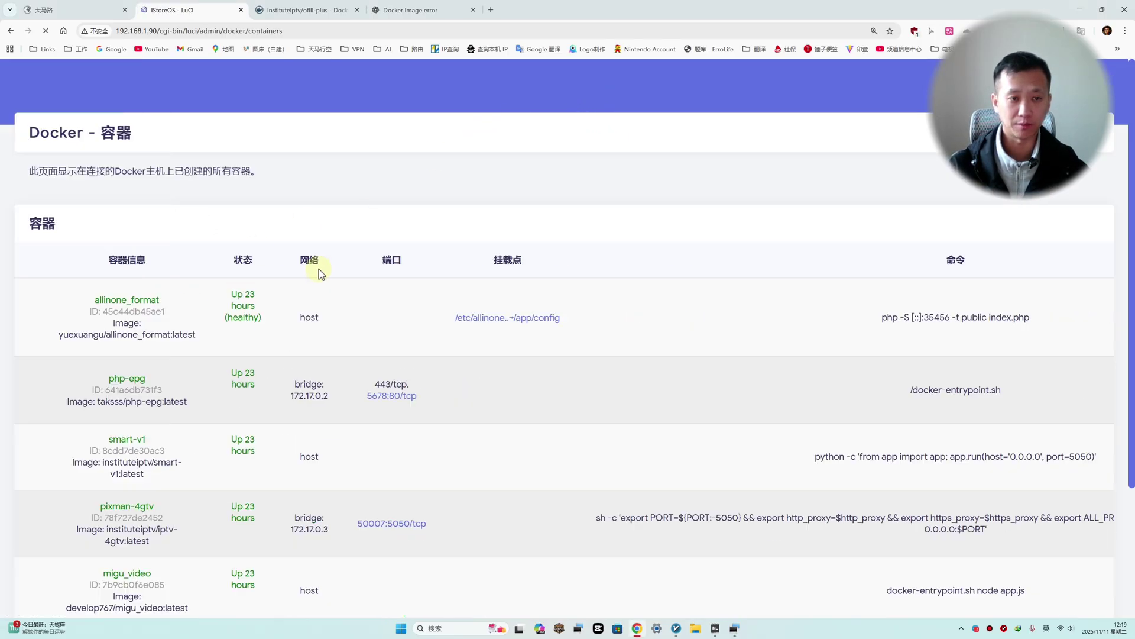
scroll(328, 414, "down", 5)
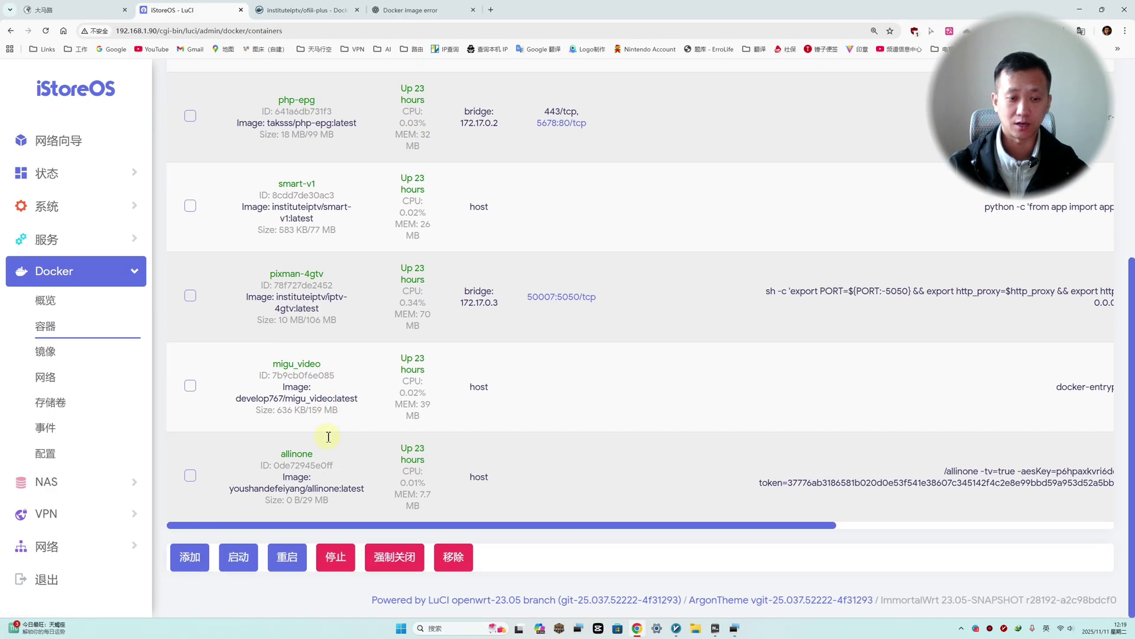
scroll(328, 437, "up", 5)
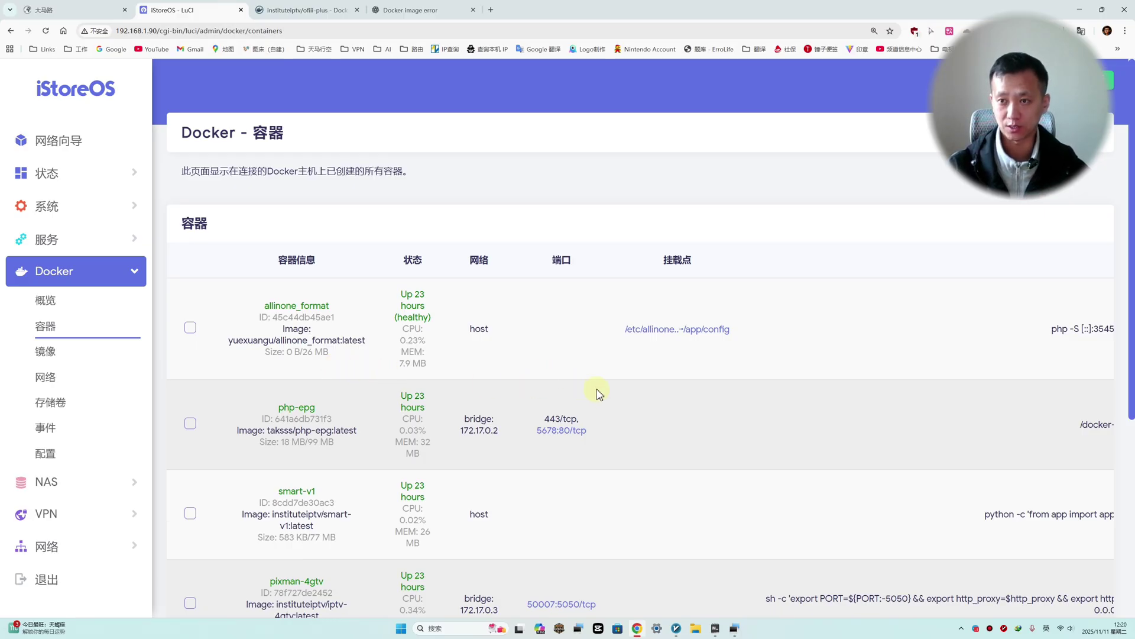
Step: Switch to FinalShell, close the existing openwrt session and reconnect to the openwrt host in a fresh terminal
left_click(734, 628)
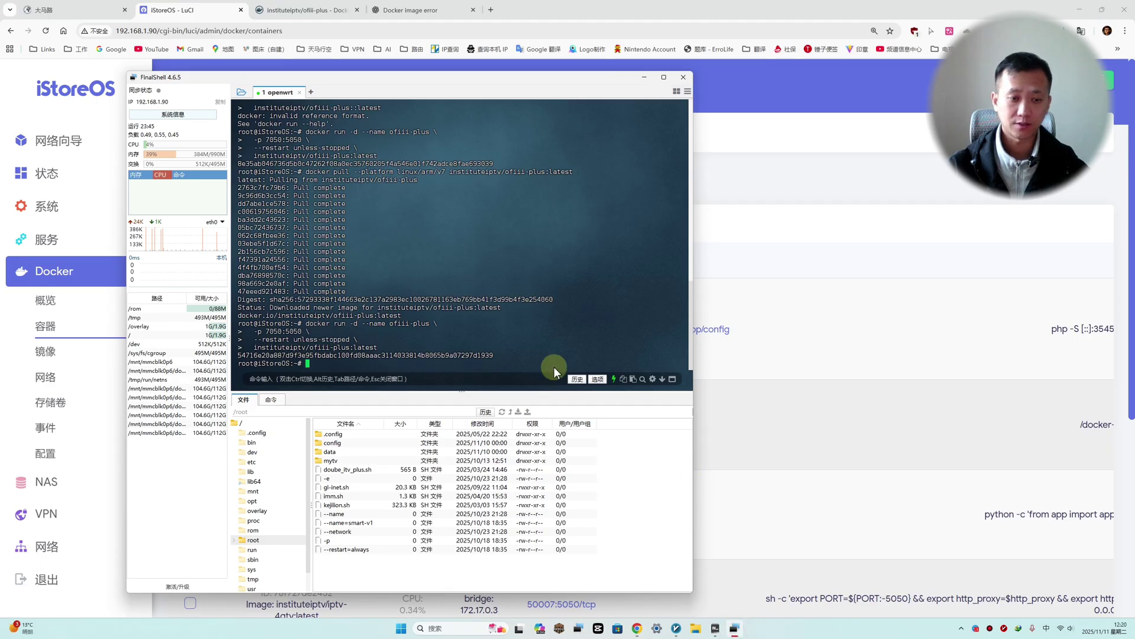
left_click(300, 93)
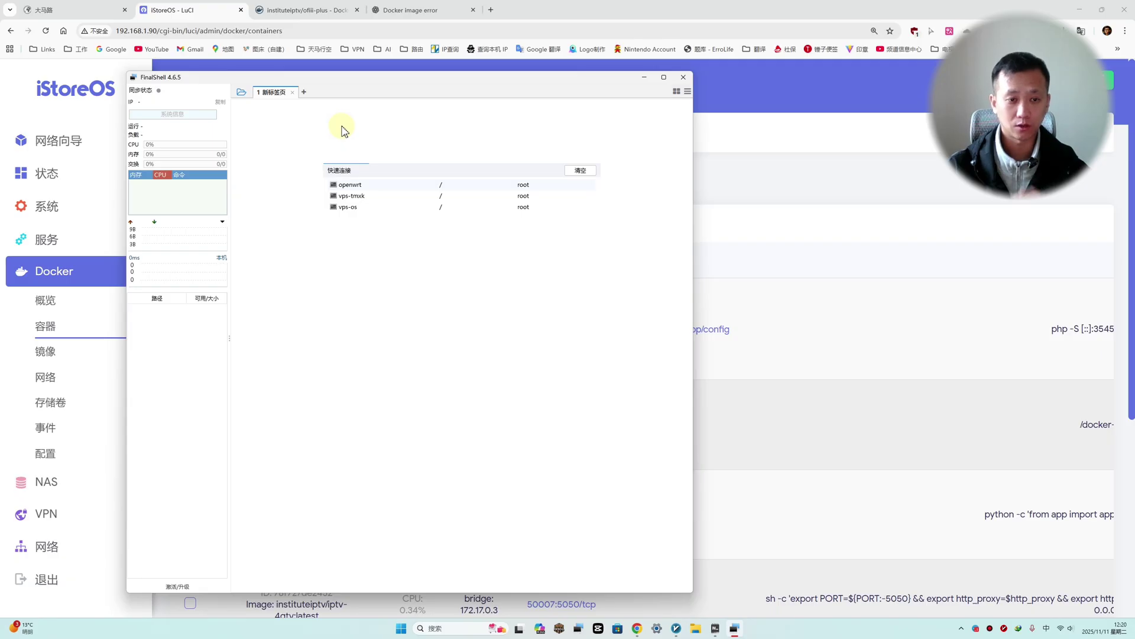
left_click_drag(350, 77, 464, 91)
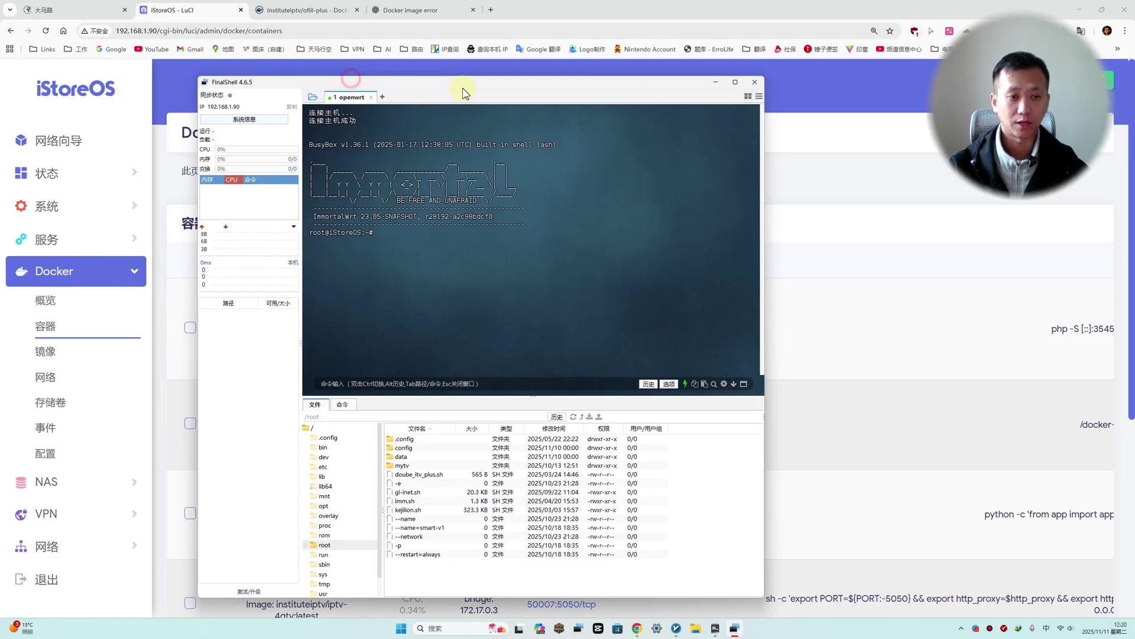
left_click(486, 247)
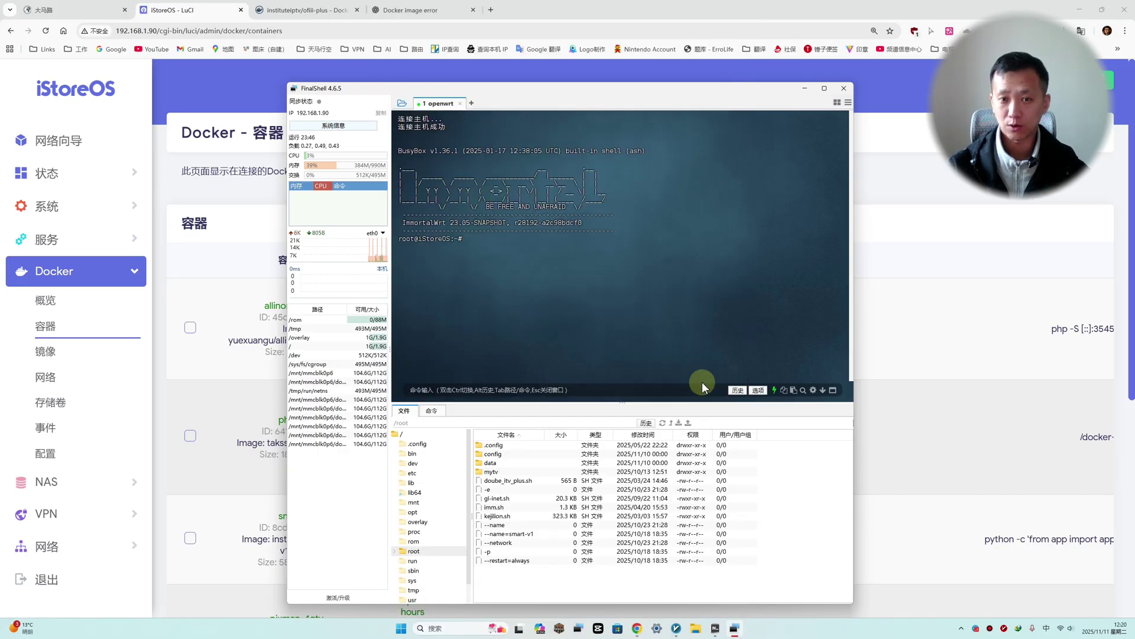
Step: Switch to the notes file 新建文本文档.txt and review the three platform-specific docker pull commands on lines 4 to 6
left_click(715, 628)
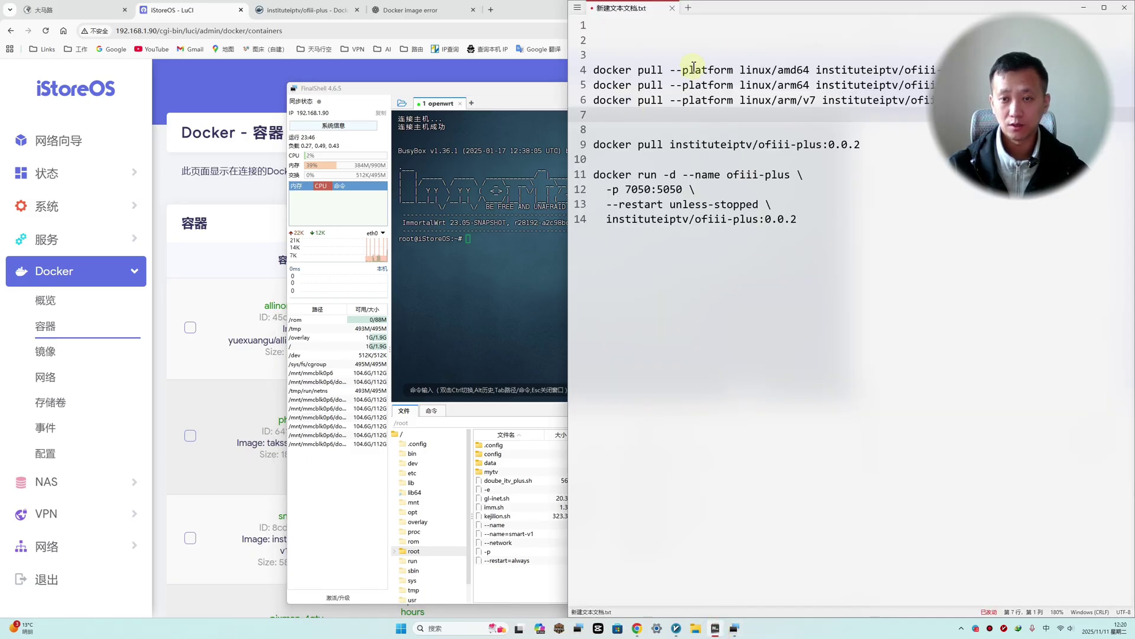
left_click_drag(775, 16, 500, 16)
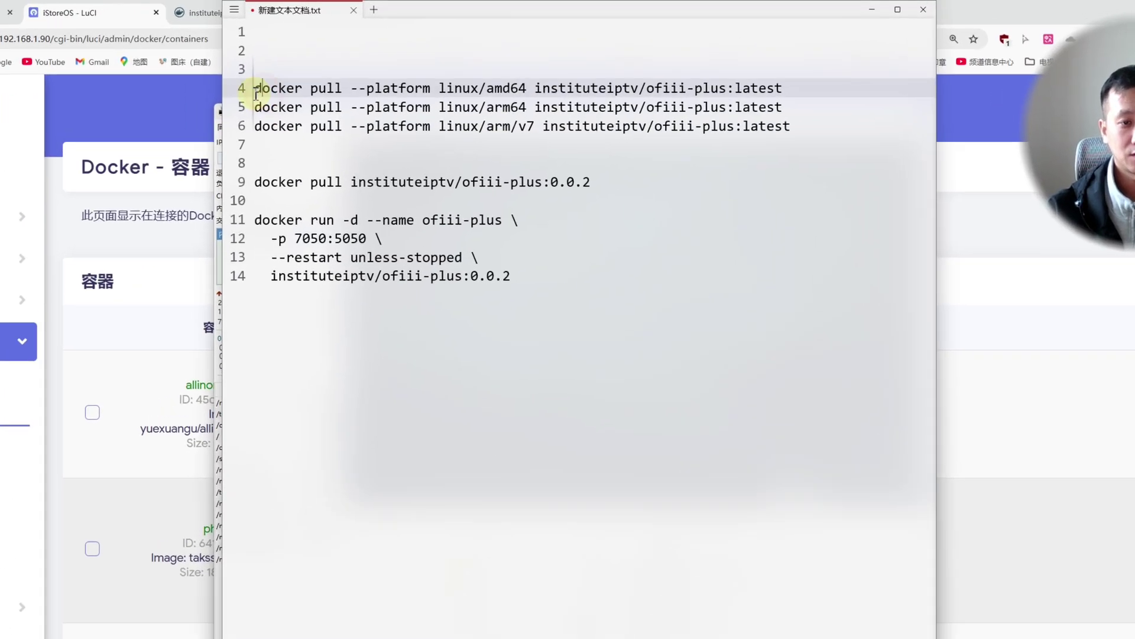
triple_click(320, 70)
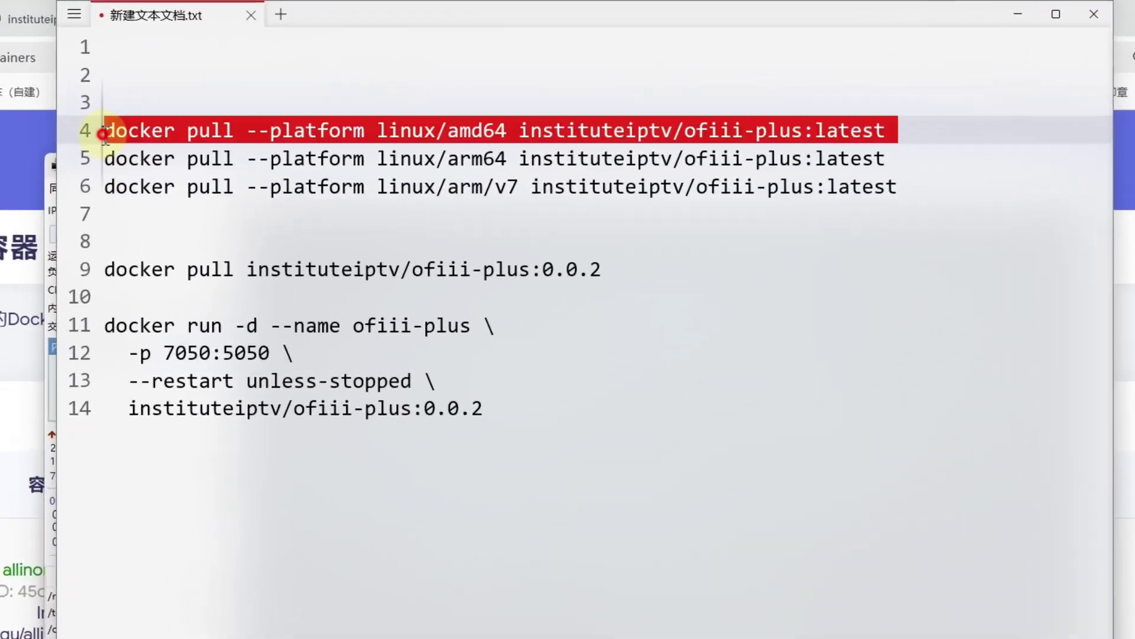
left_click_drag(54, 146, 159, 147)
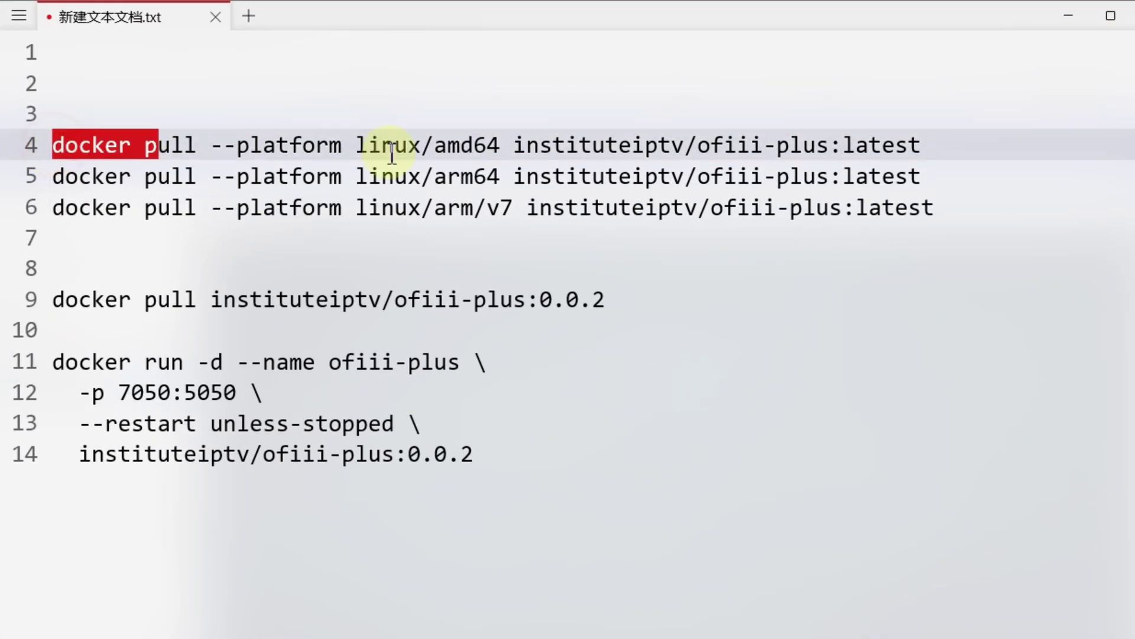
left_click_drag(841, 174, 951, 219)
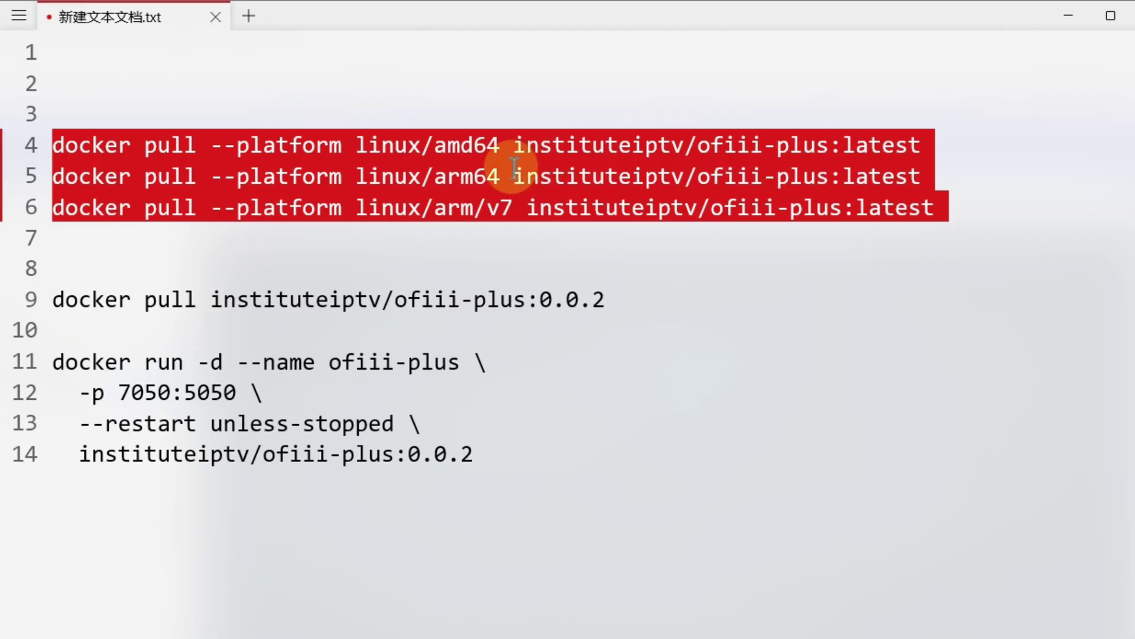
Step: Compare the amd64, arm64 and arm/v7 platform options and the image tags of the ofiii-plus pull commands
left_click(438, 148)
left_click_drag(437, 148, 505, 148)
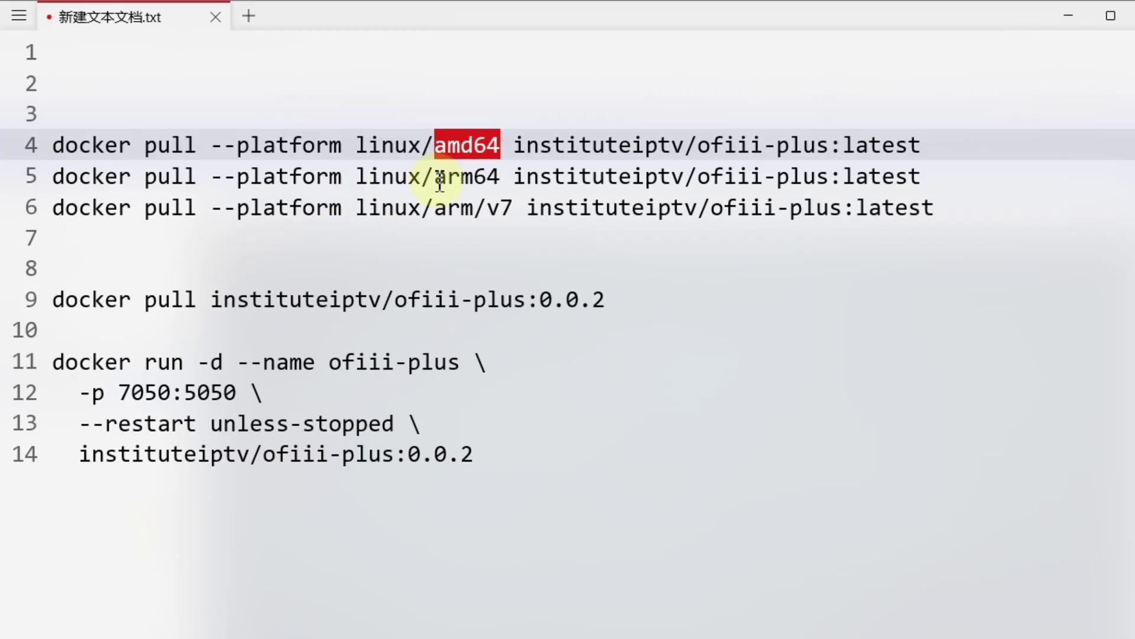
left_click_drag(435, 176, 510, 177)
left_click(474, 151)
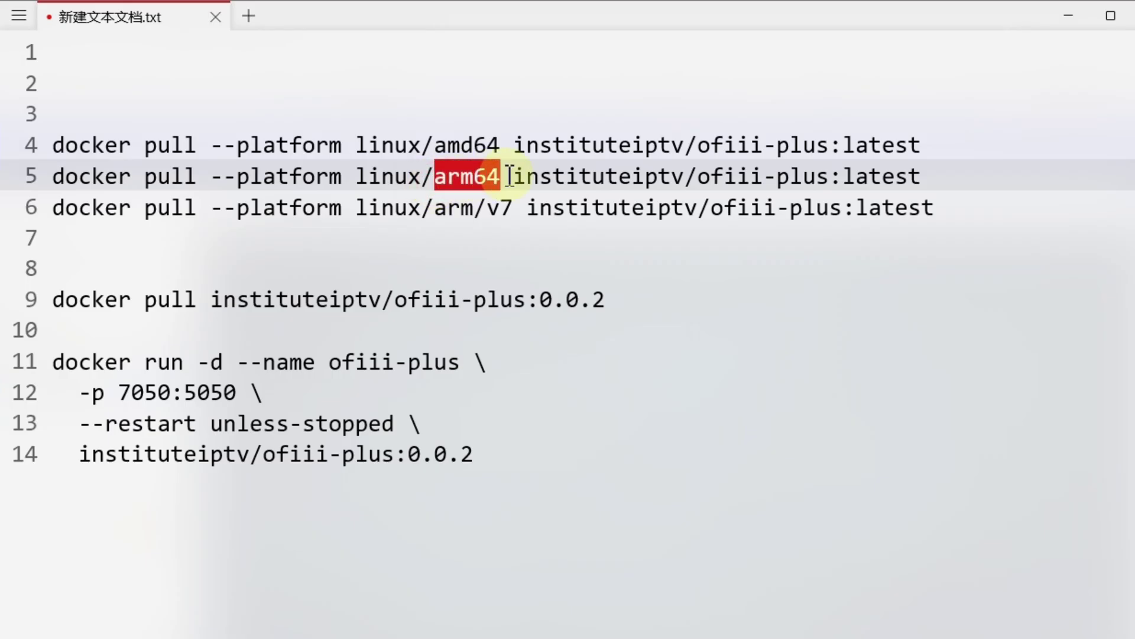
left_click(435, 206)
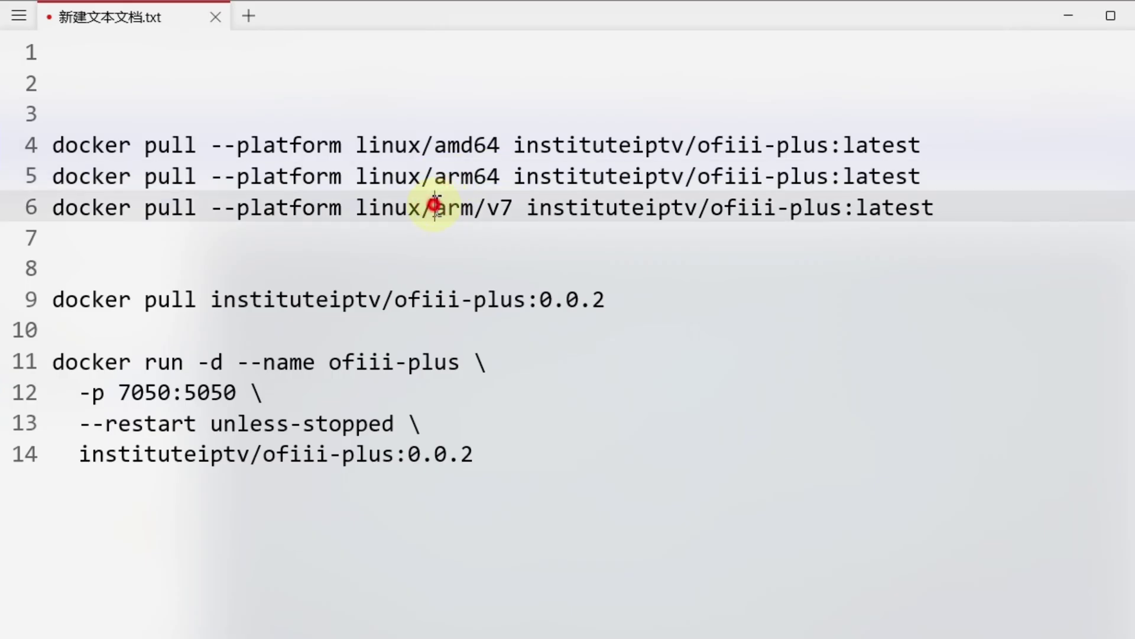
left_click_drag(435, 207, 522, 216)
left_click(815, 201)
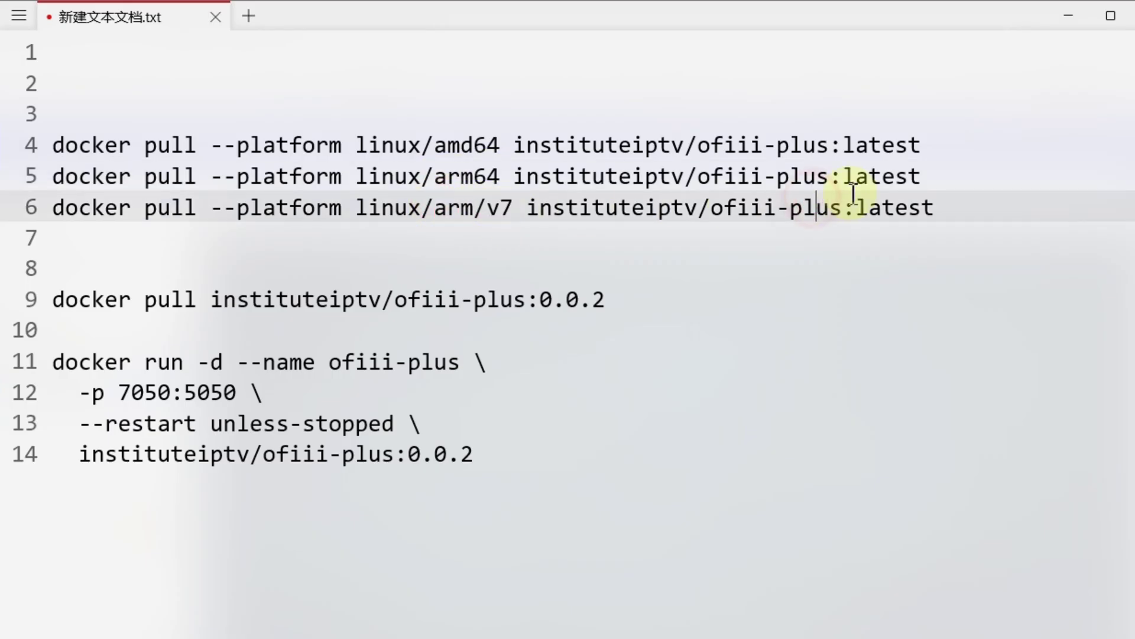
left_click(944, 207)
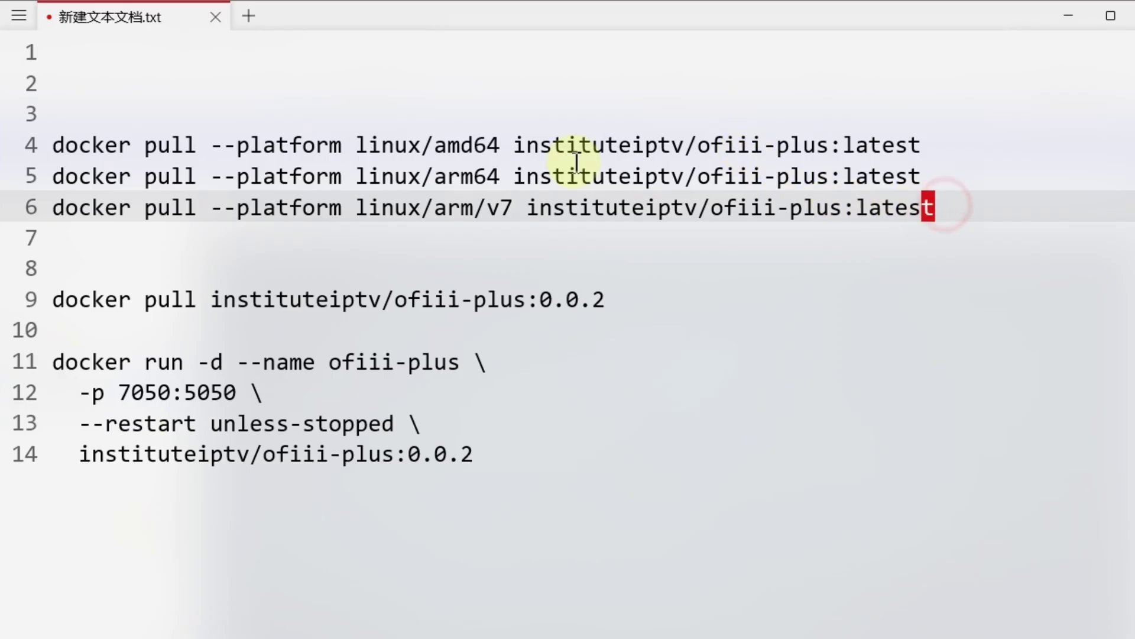
left_click_drag(577, 160, 101, 145)
left_click(92, 145)
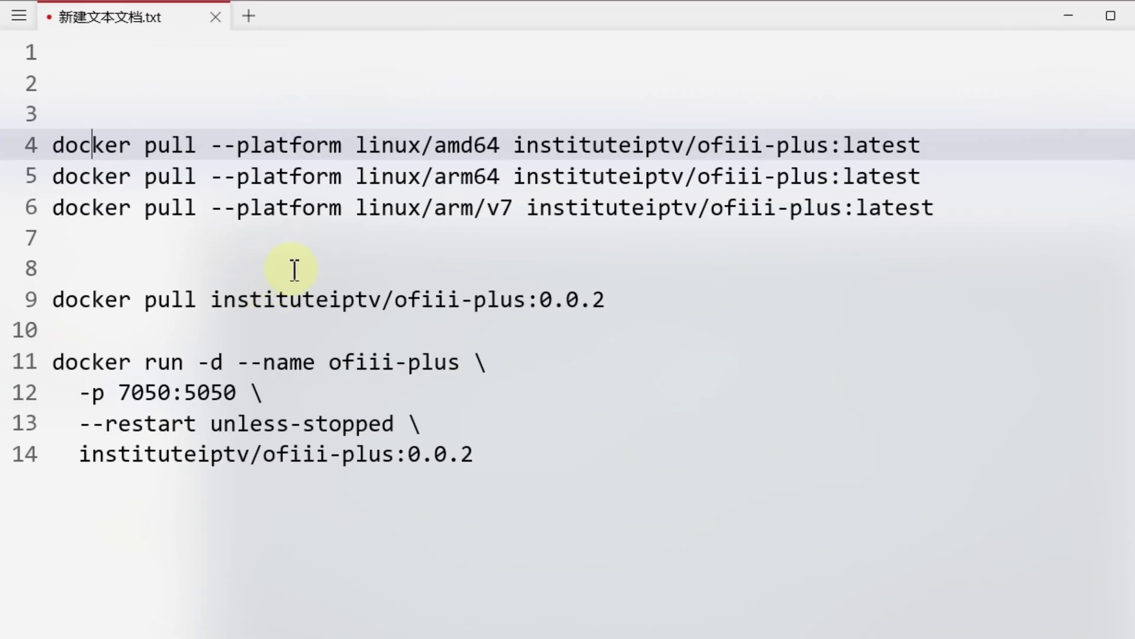
Step: Copy the command "docker pull instituteiptv/ofiii-plus:0.0.2" from line 9 of the notes
left_click(118, 299)
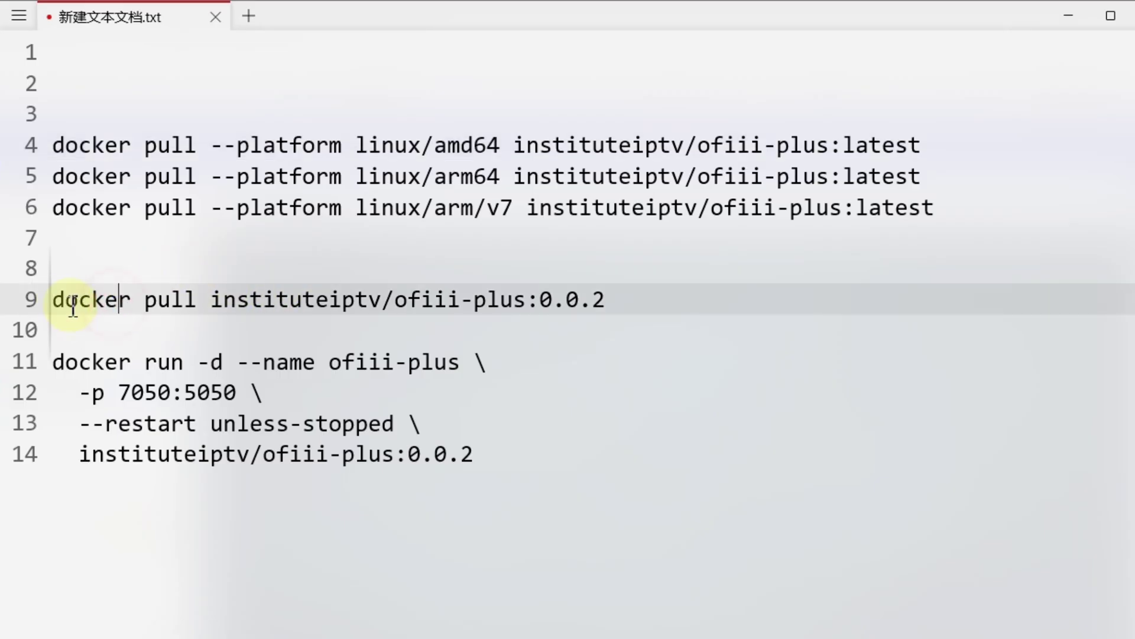
left_click_drag(56, 299, 605, 297)
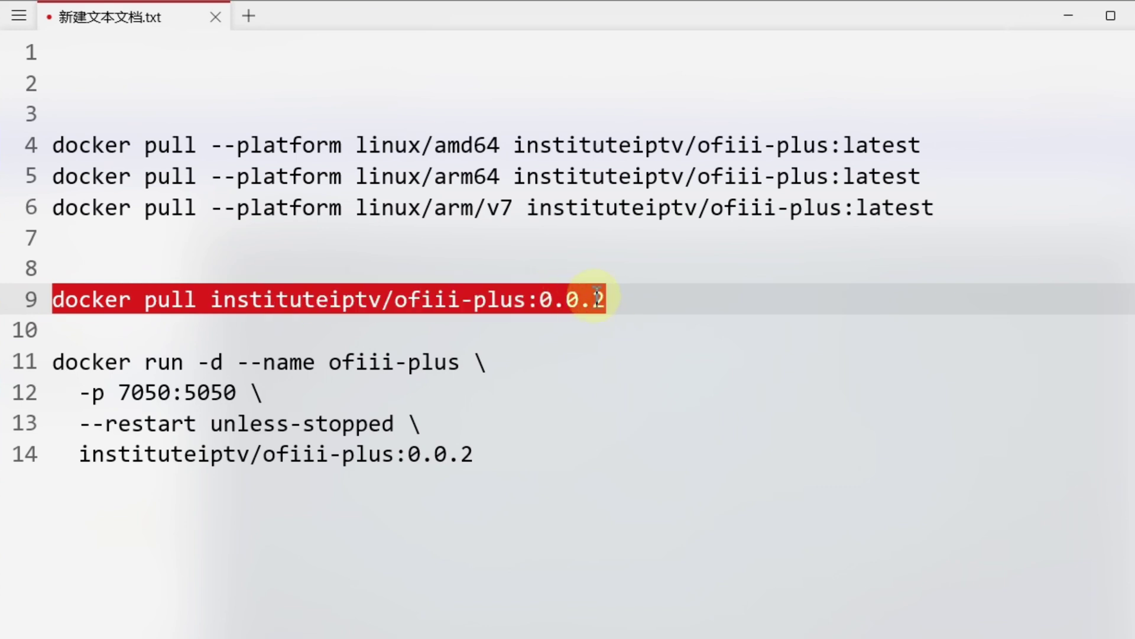
right_click(349, 300)
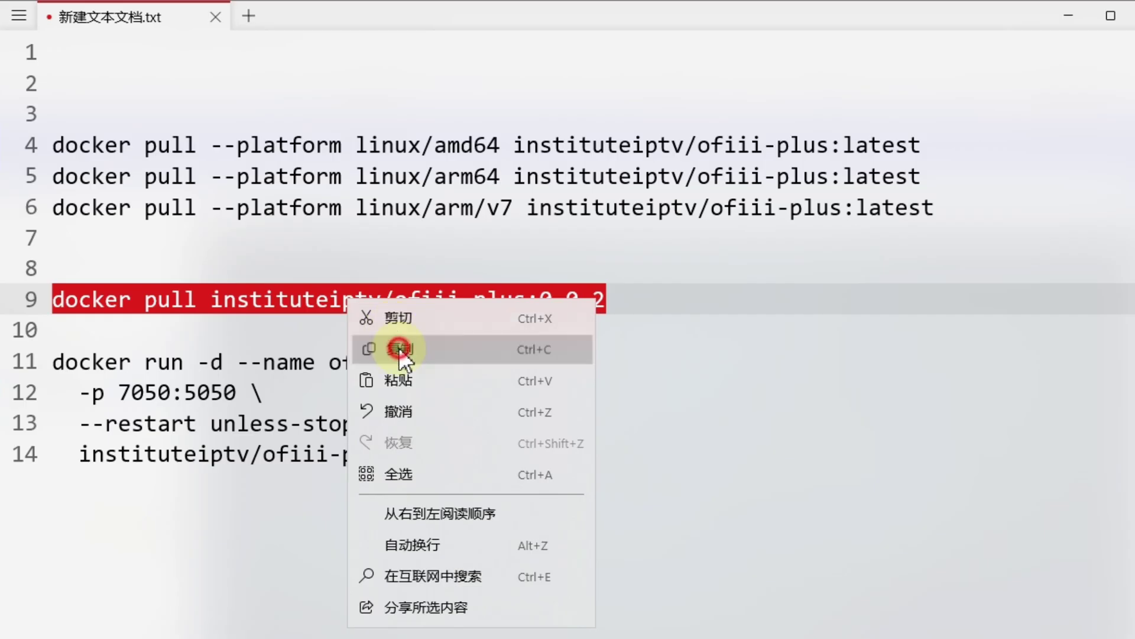
left_click(398, 347)
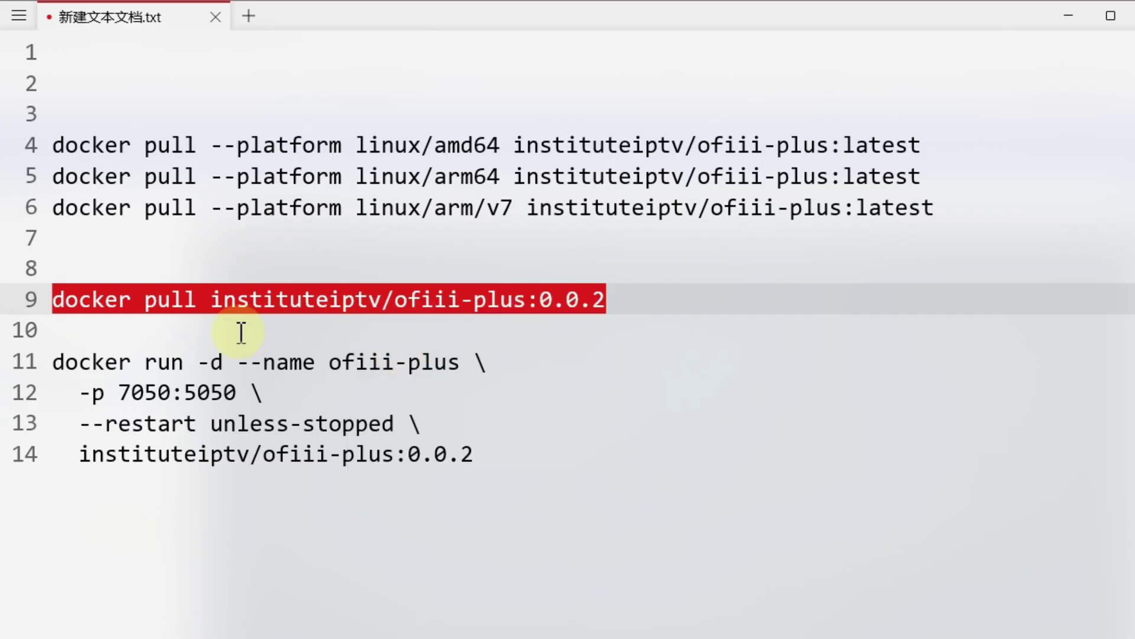
right_click(251, 299)
left_click(304, 348)
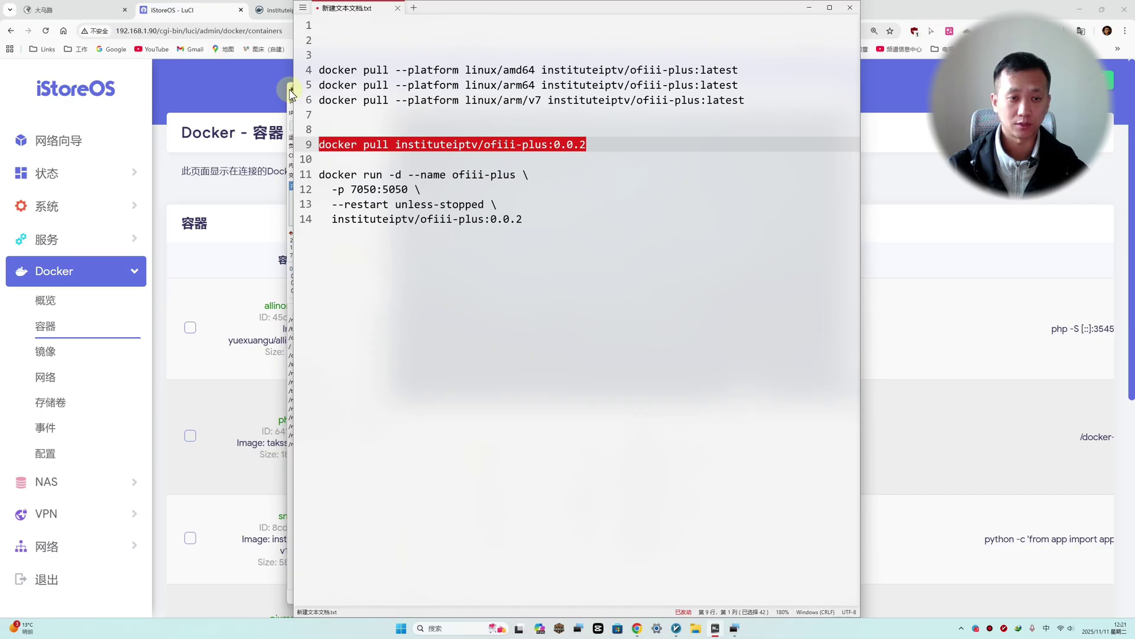
Step: Switch to FinalShell, paste "docker pull instituteiptv/ofiii-plus:0.0.2" at the router's shell prompt and run it
key("alt+Tab")
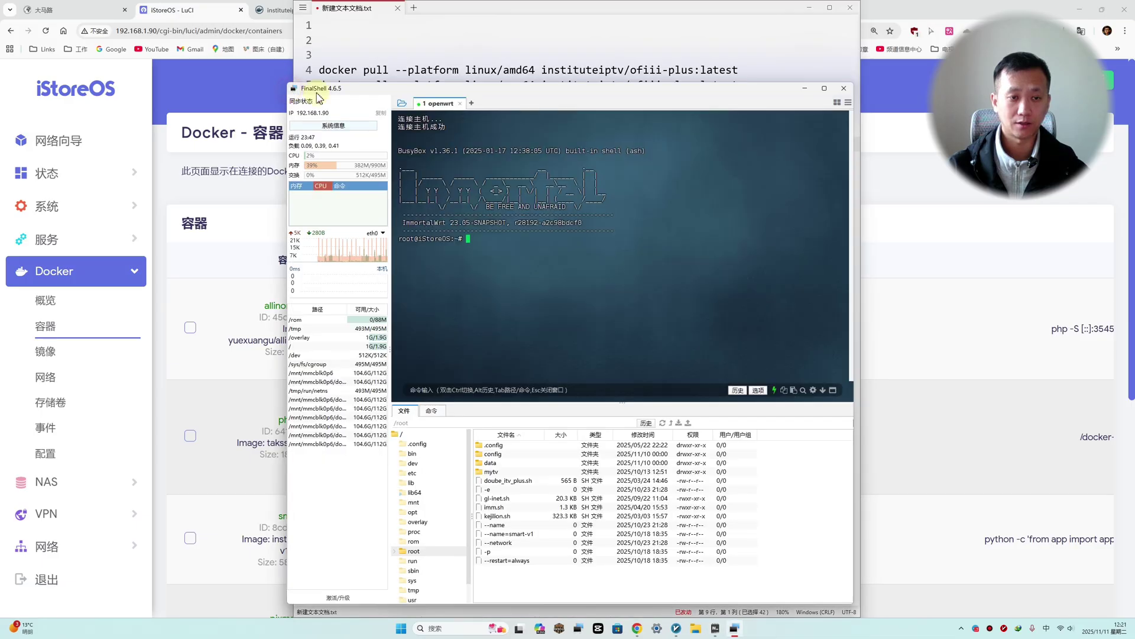
right_click(474, 241)
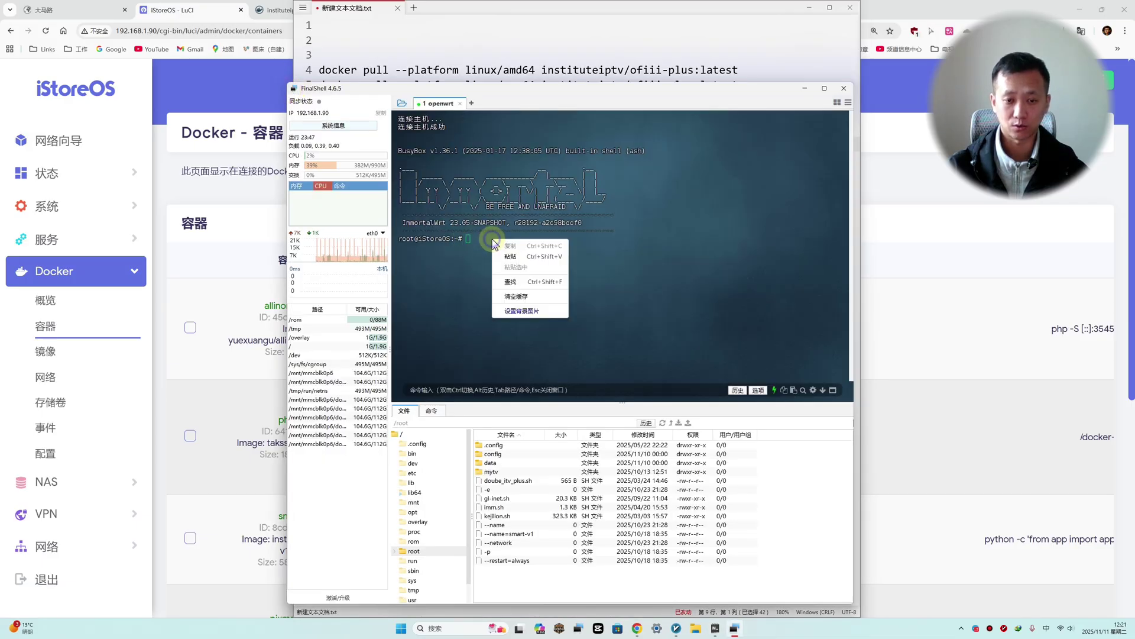
left_click(518, 255)
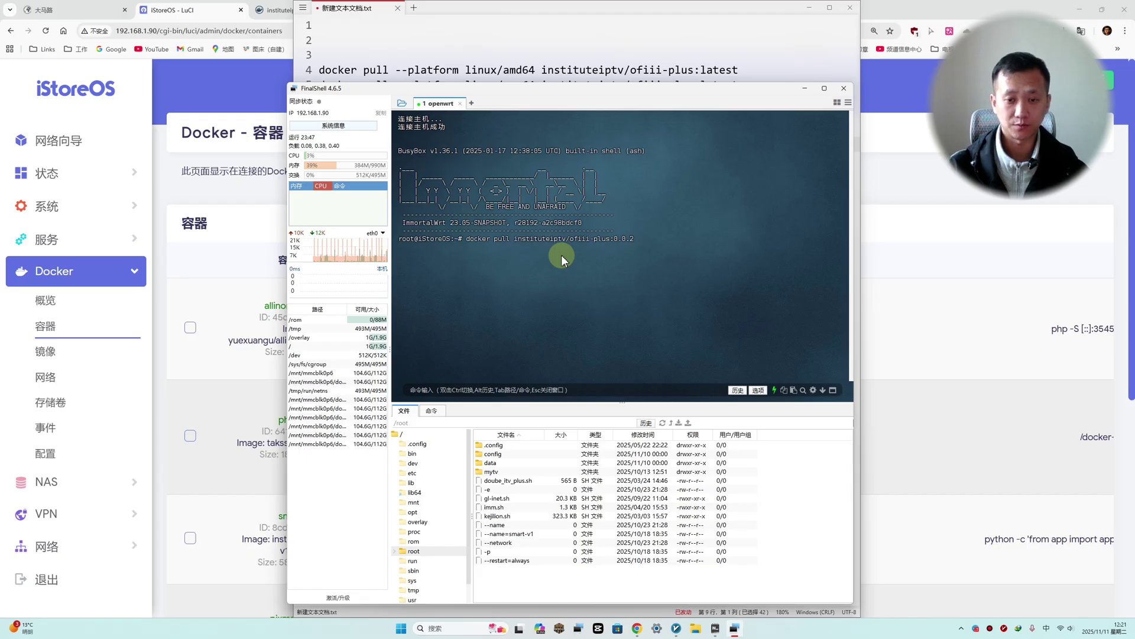
key("Return")
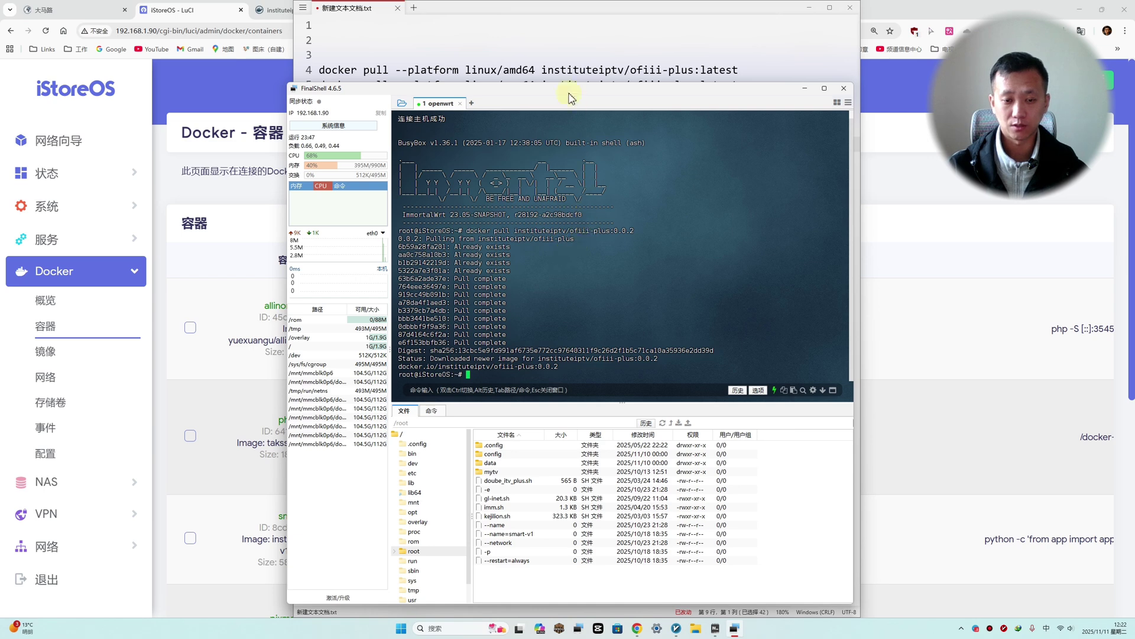
Step: Return to the notes and copy the full docker run command for ofiii-plus, lines 11 to 14
left_click(559, 30)
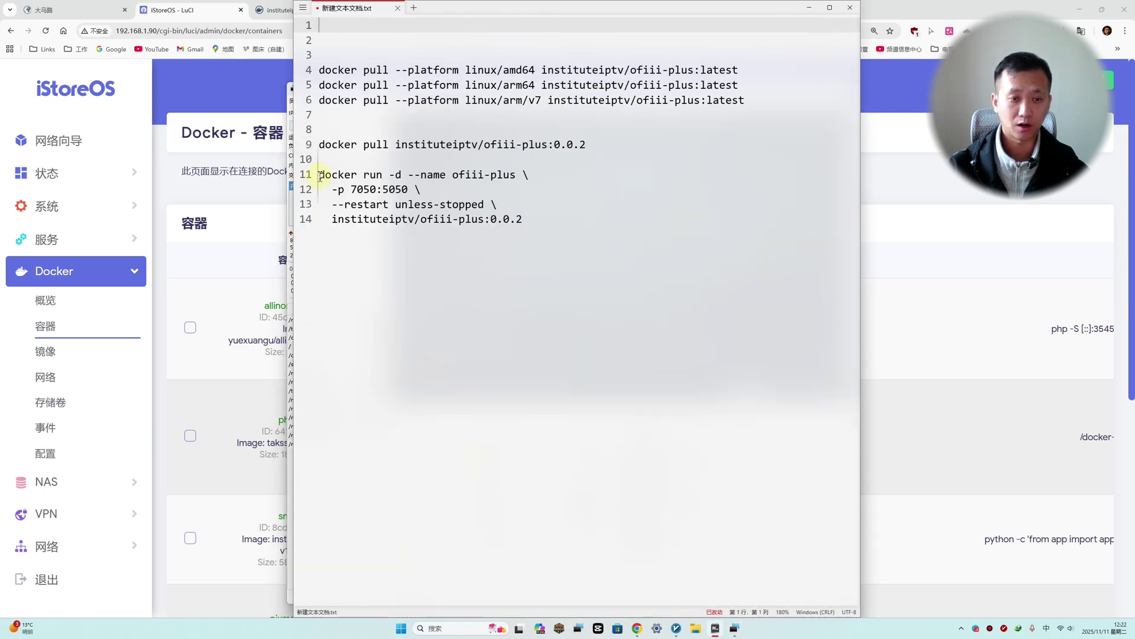
left_click_drag(321, 176, 527, 222)
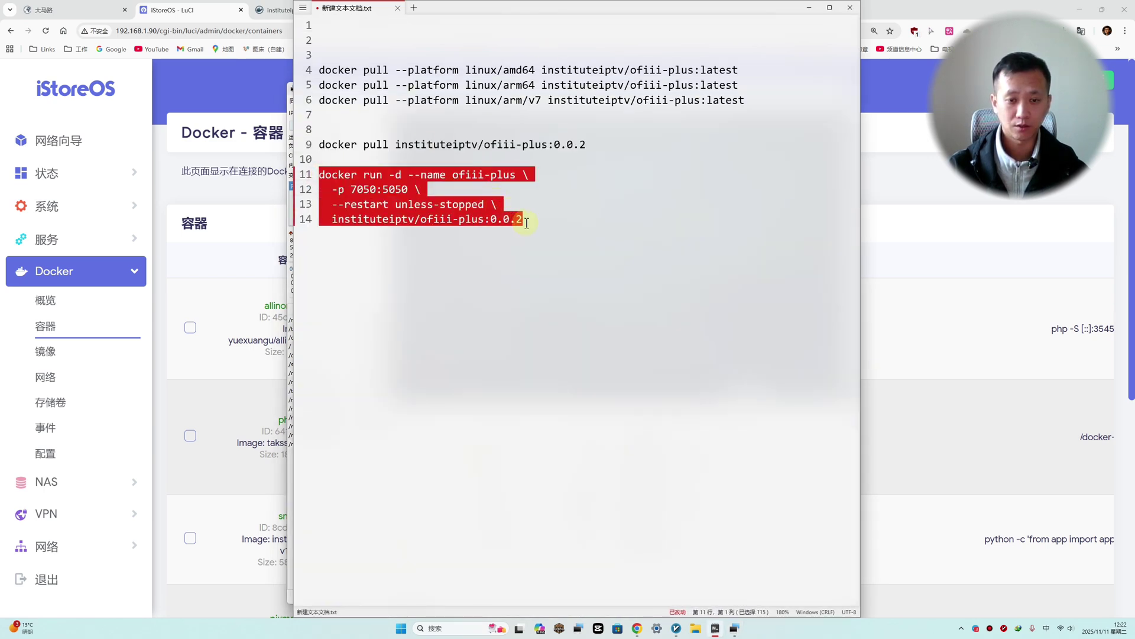
right_click(452, 210)
left_click(487, 237)
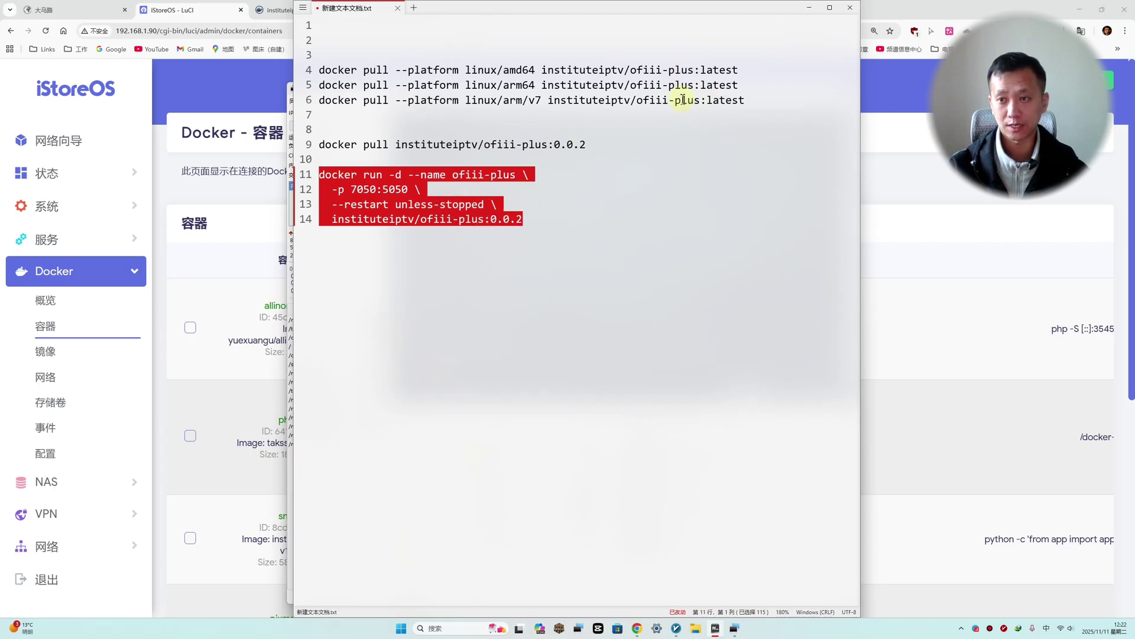
Step: Compare the 0.0.2 image tag in the docker run command with the :latest tag of the arm/v7 pull command
left_click(480, 220)
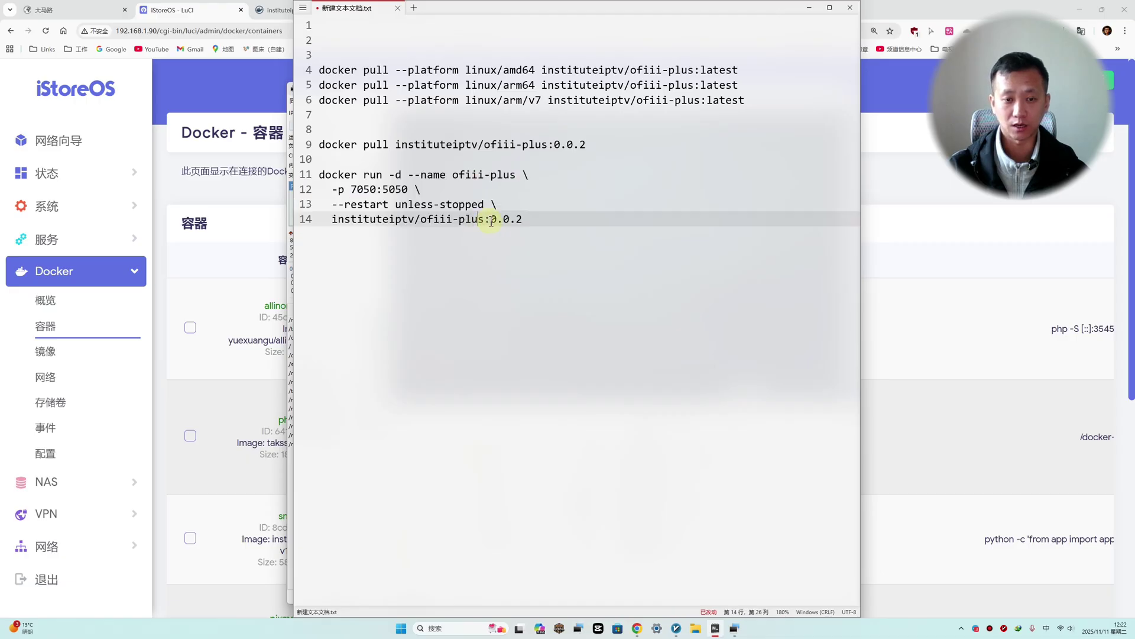
left_click_drag(491, 220, 525, 220)
left_click(702, 102)
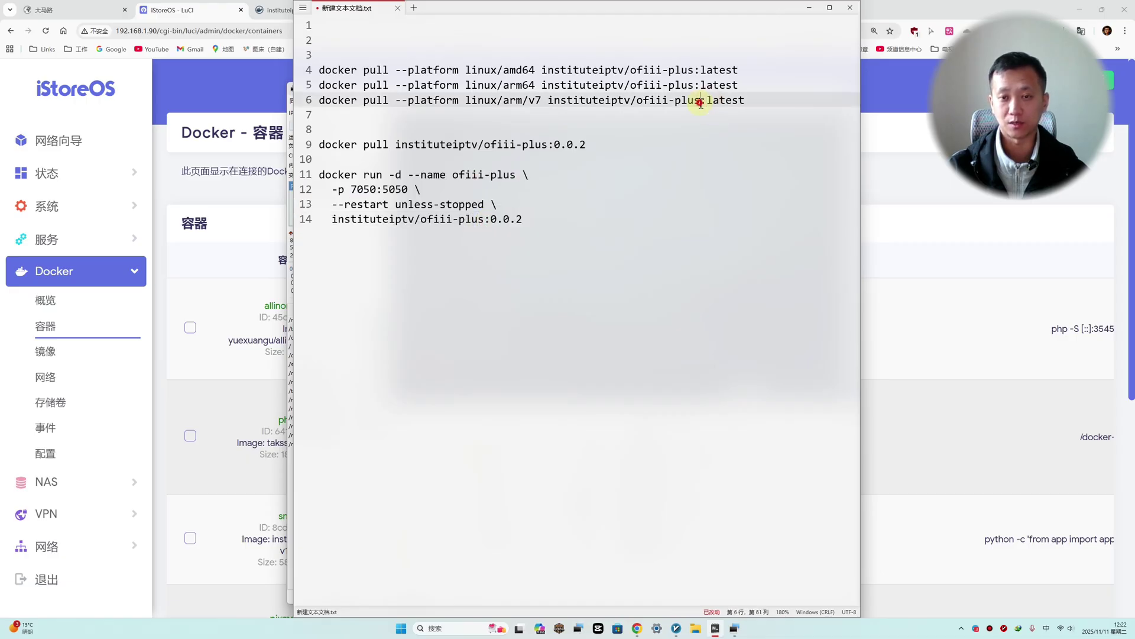
left_click_drag(701, 102, 752, 101)
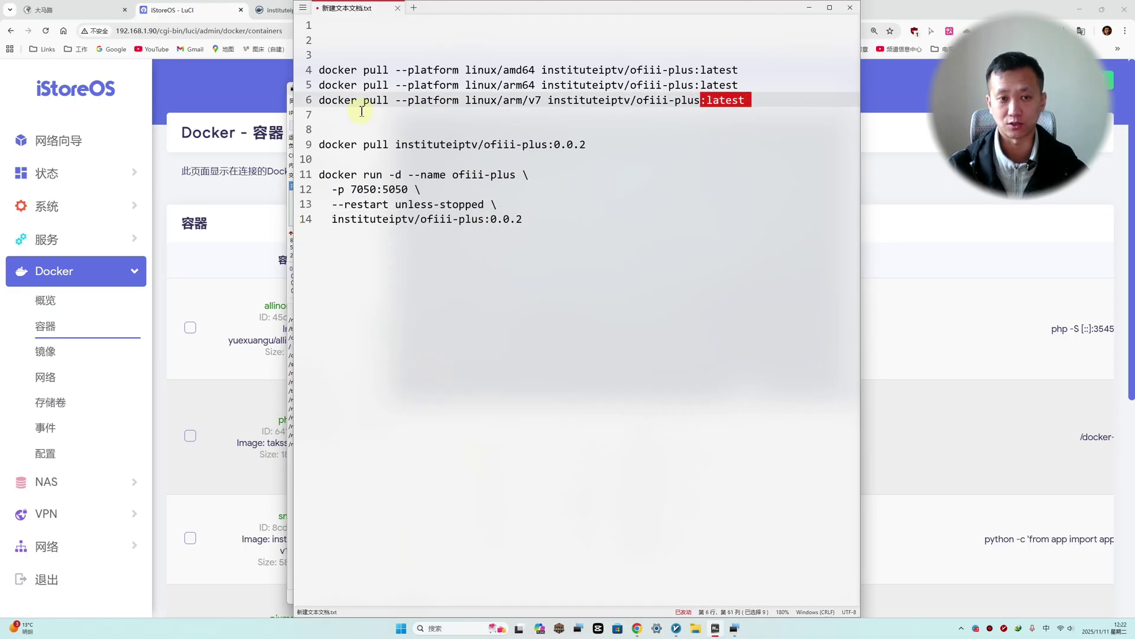
Step: Switch to FinalShell, paste the copied docker run command for ofiii-plus at the router's shell prompt and run it
left_click(291, 95)
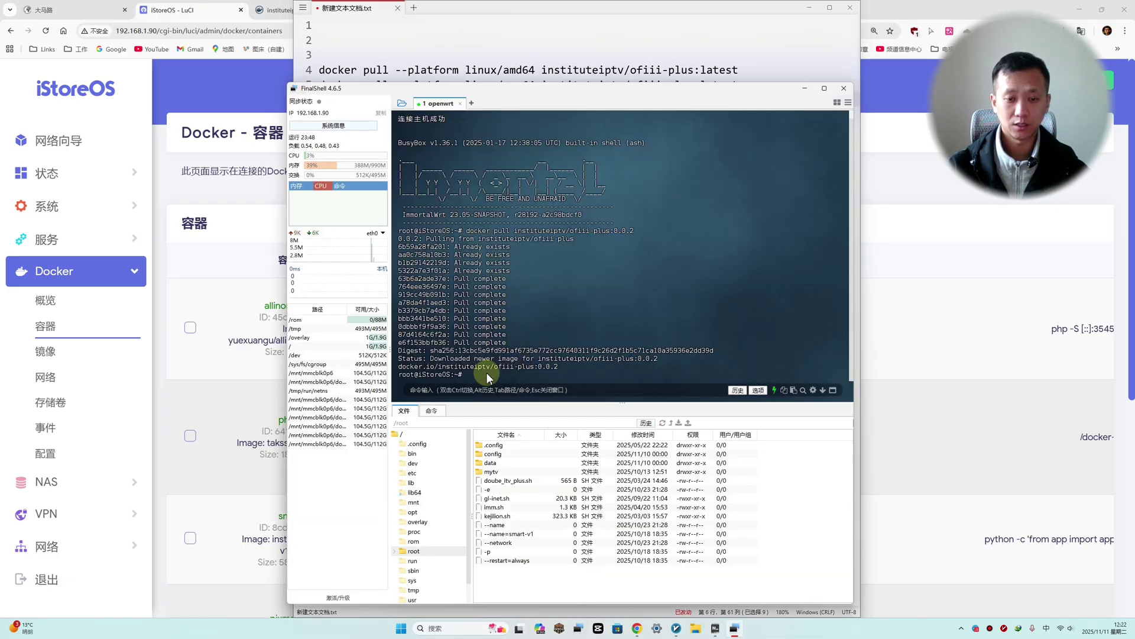
right_click(485, 362)
left_click(523, 386)
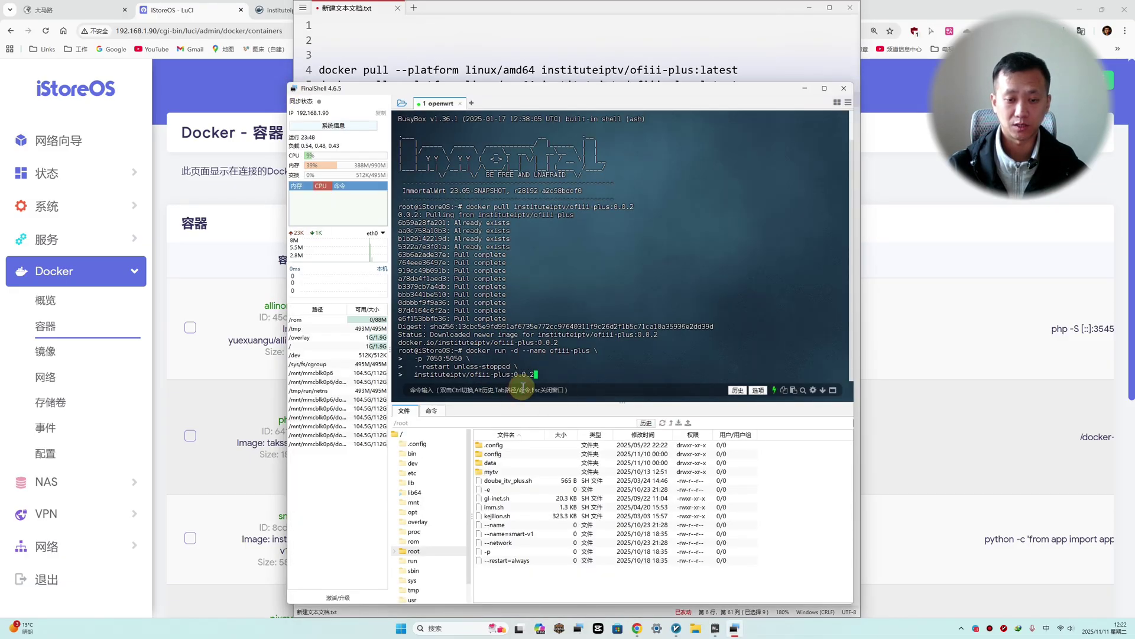
key("Return")
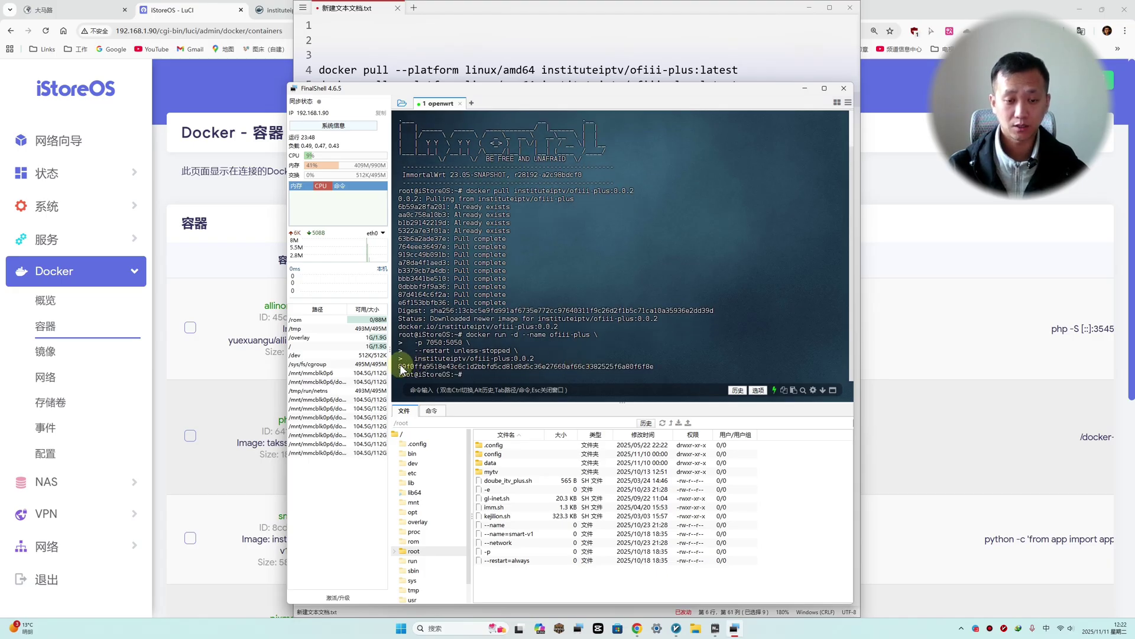
Step: Highlight the container ID returned in the shell, then switch to the browser and reload the Docker container list
left_click_drag(400, 364, 656, 369)
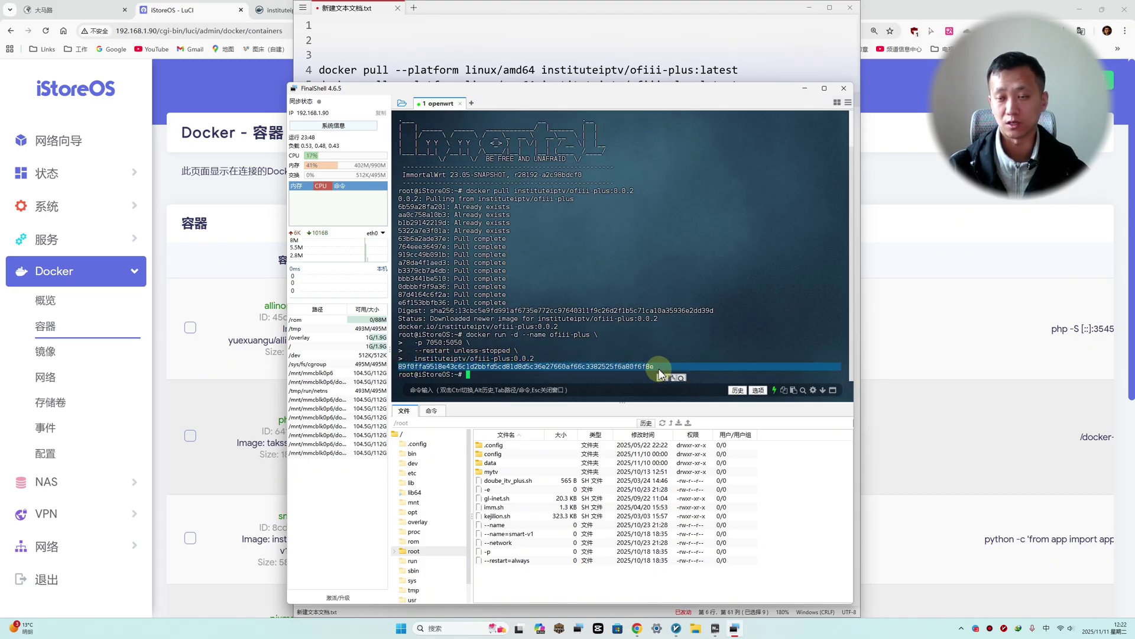
left_click(213, 77)
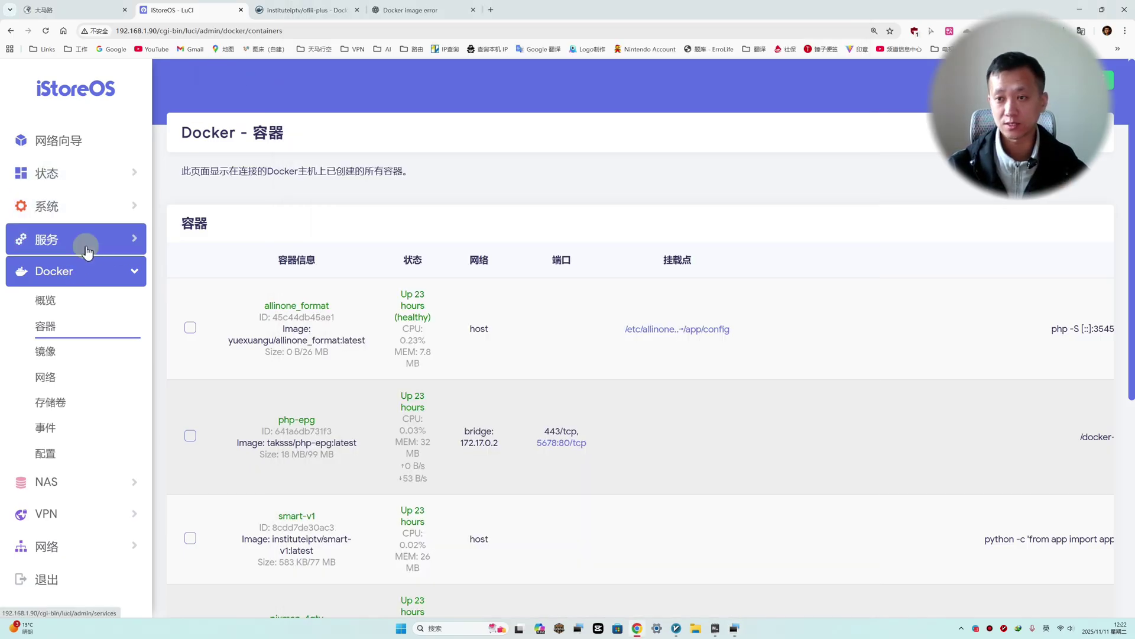
left_click(44, 327)
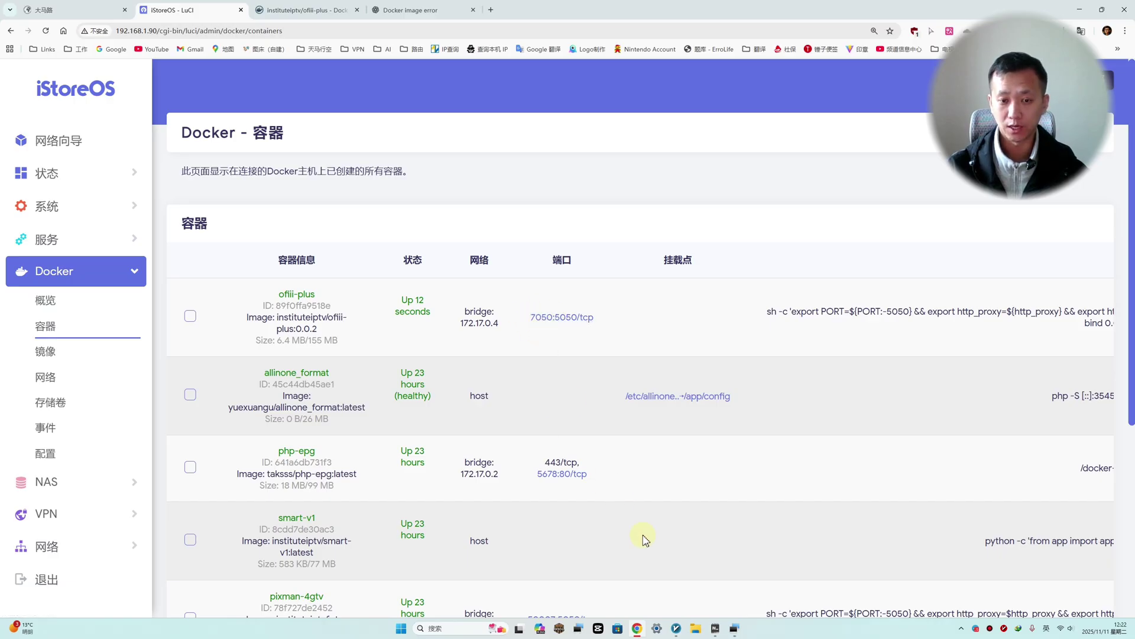
Step: Return to the notes and highlight the host port 7050 in the docker run command's port mapping
left_click(715, 628)
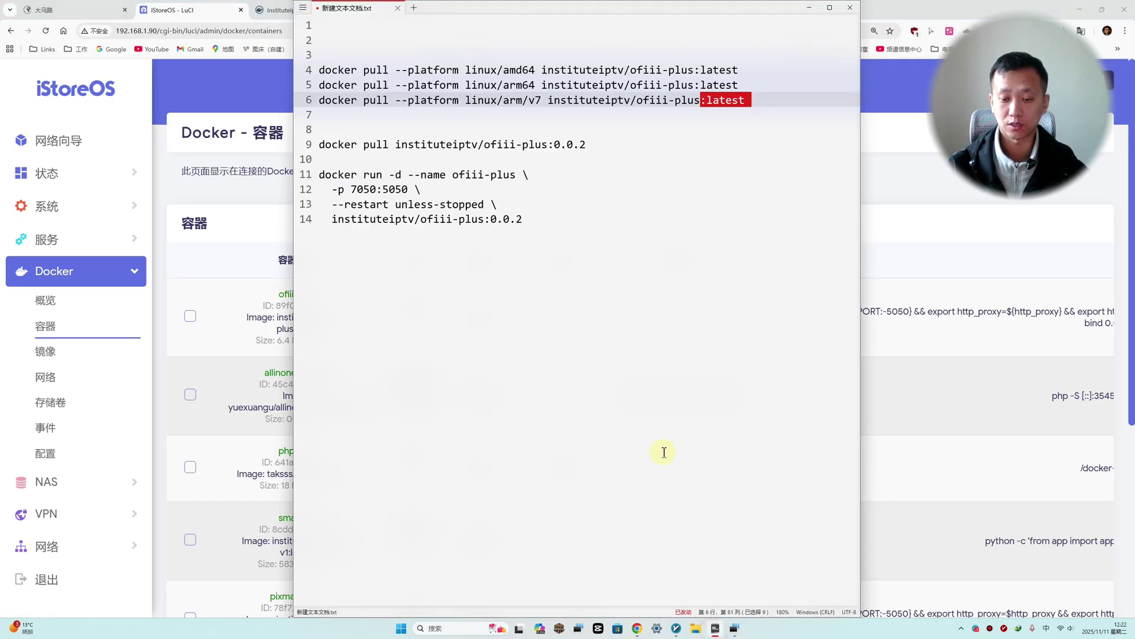
left_click(370, 190)
double_click(352, 189)
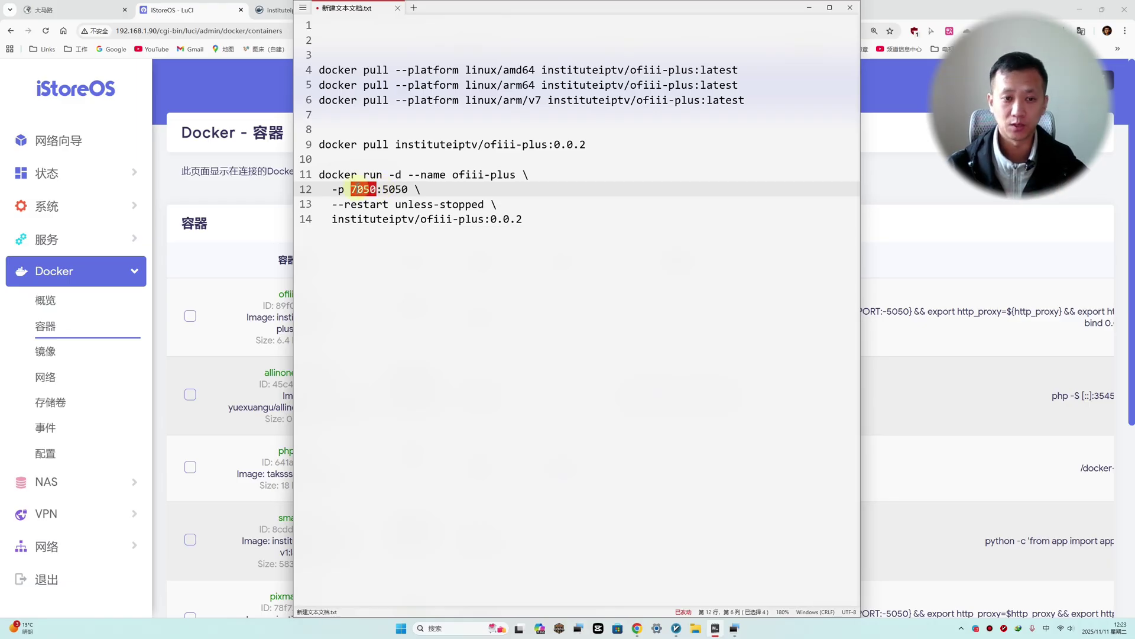
left_click(352, 188)
double_click(363, 188)
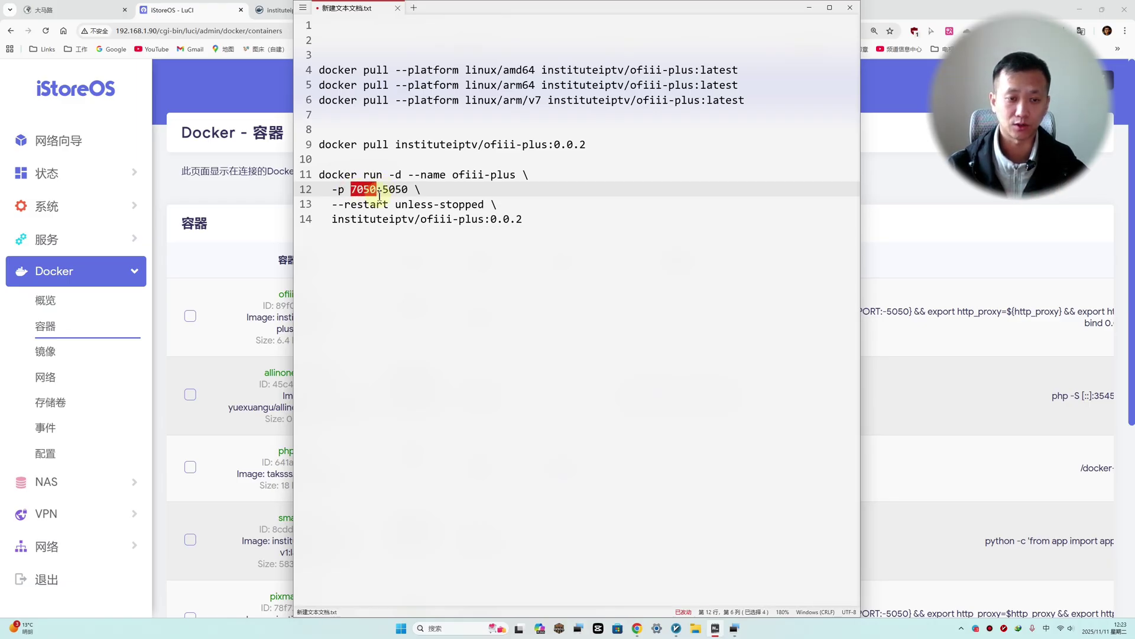
left_click(264, 232)
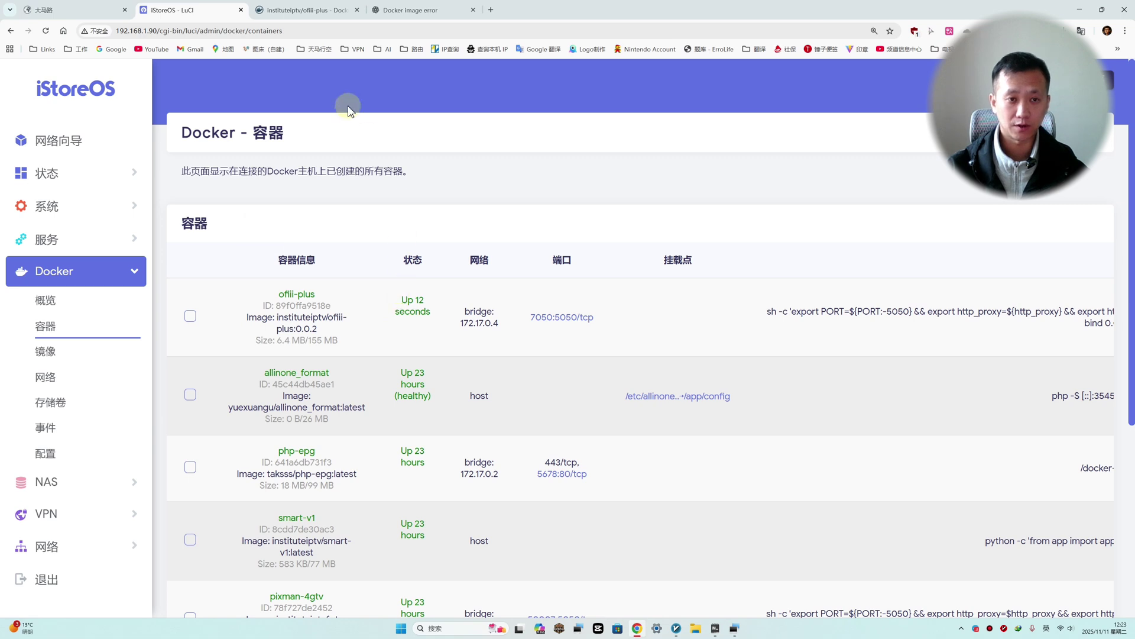
left_click(156, 30)
right_click(132, 32)
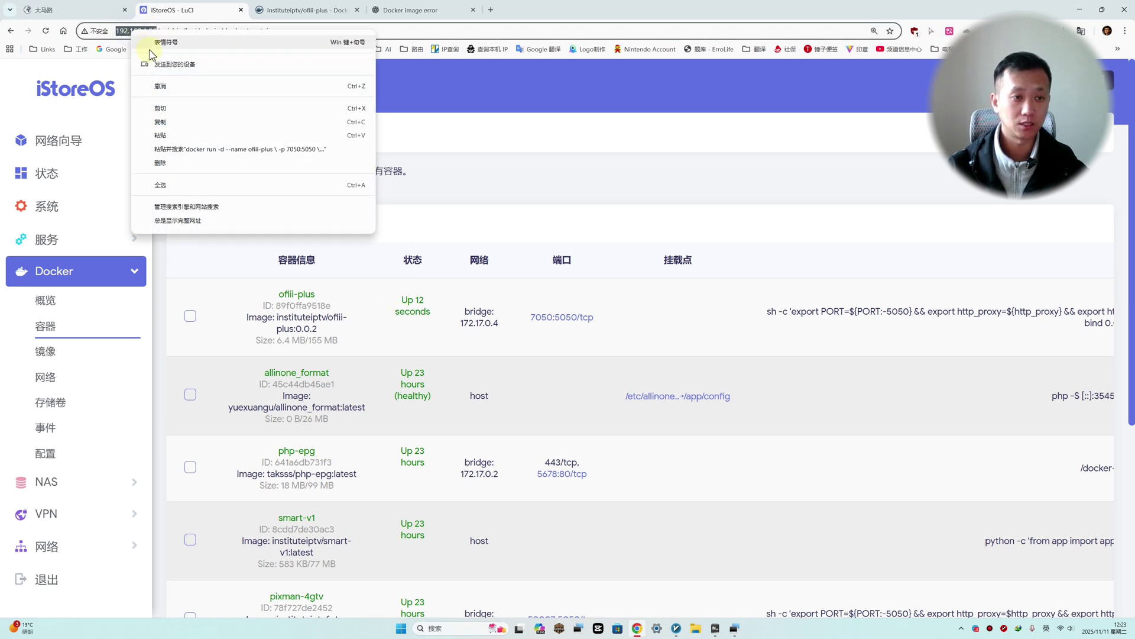
left_click(160, 122)
left_click(490, 10)
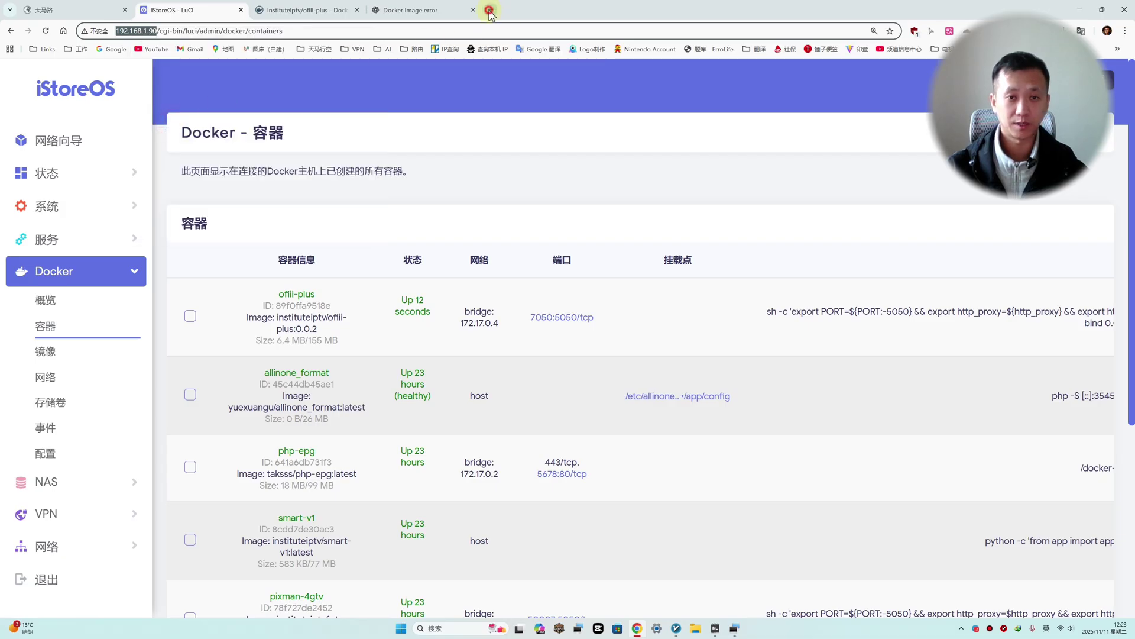
left_click(458, 30)
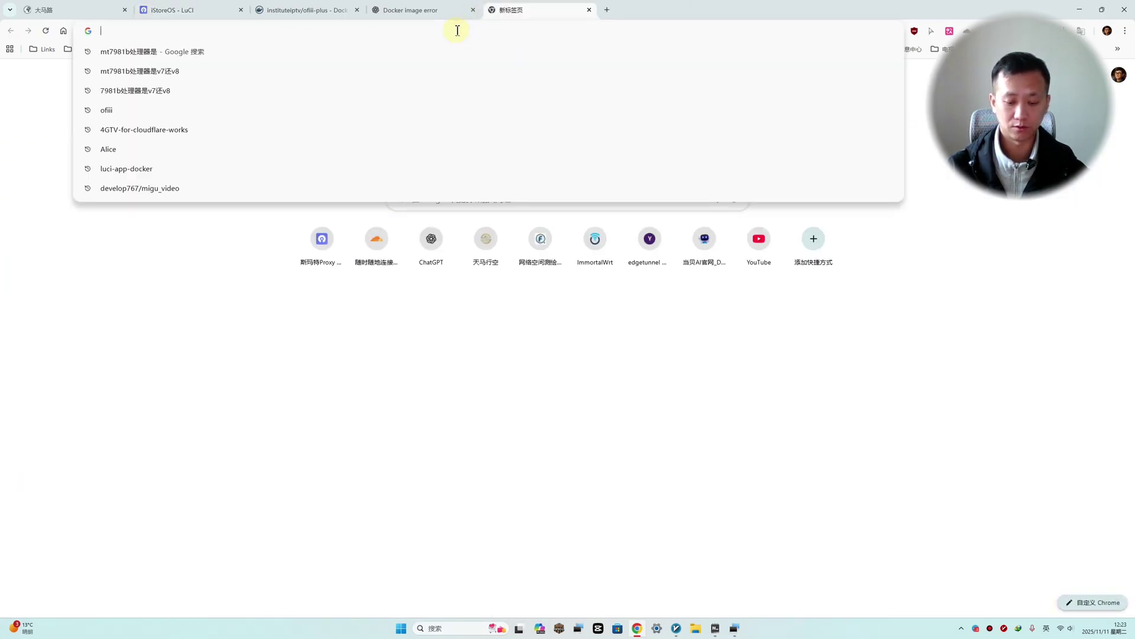
key("ctrl+v")
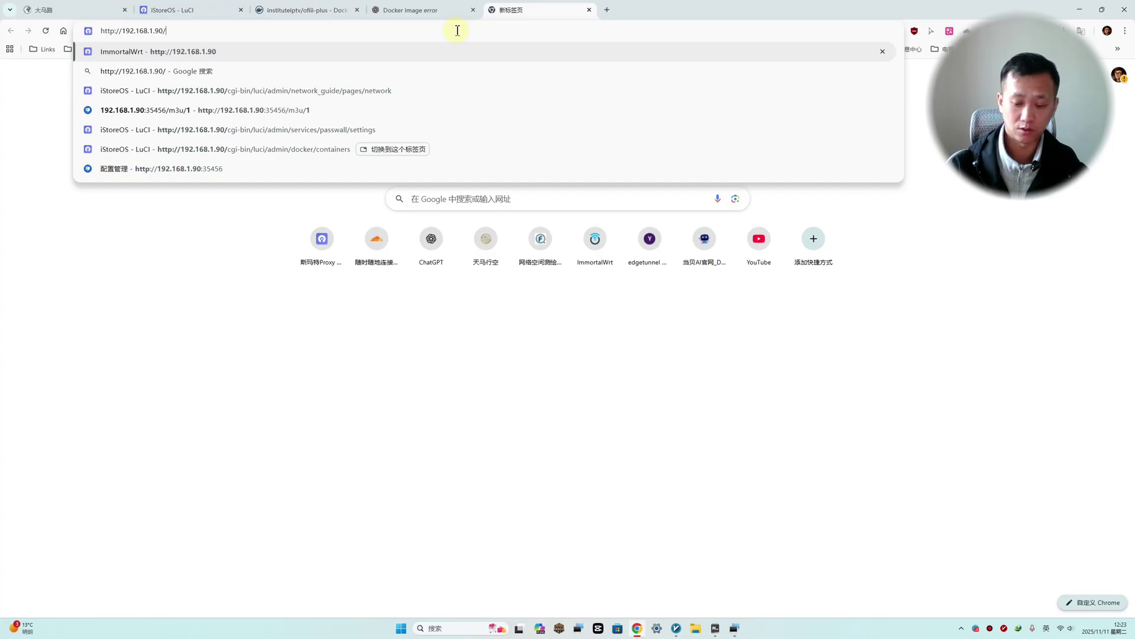
key("BackSpace")
type(":")
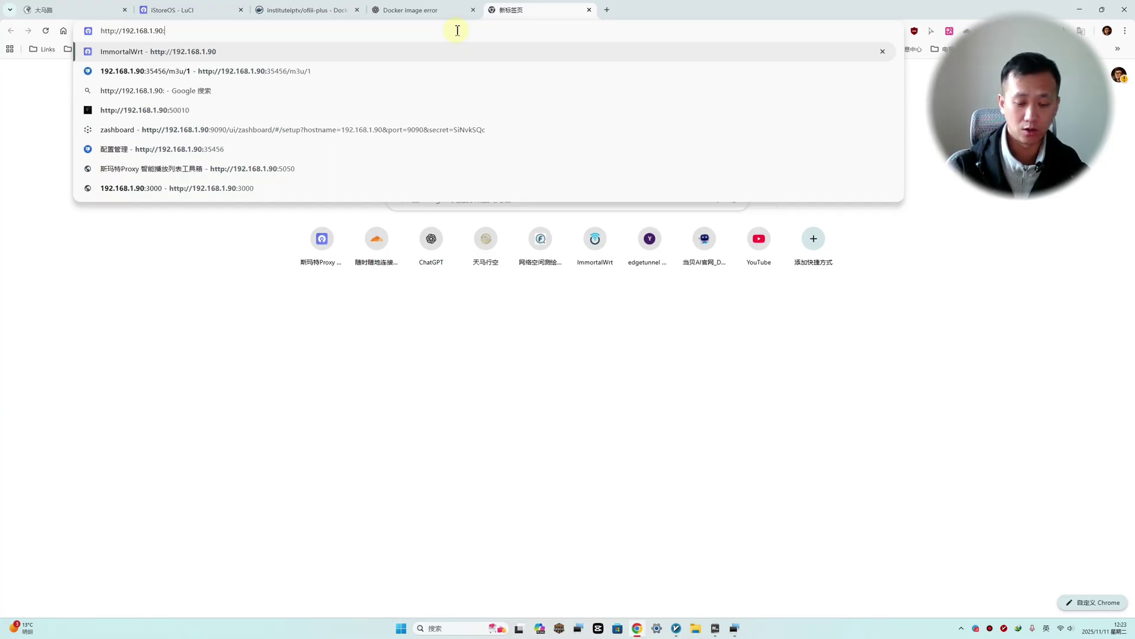
type("705")
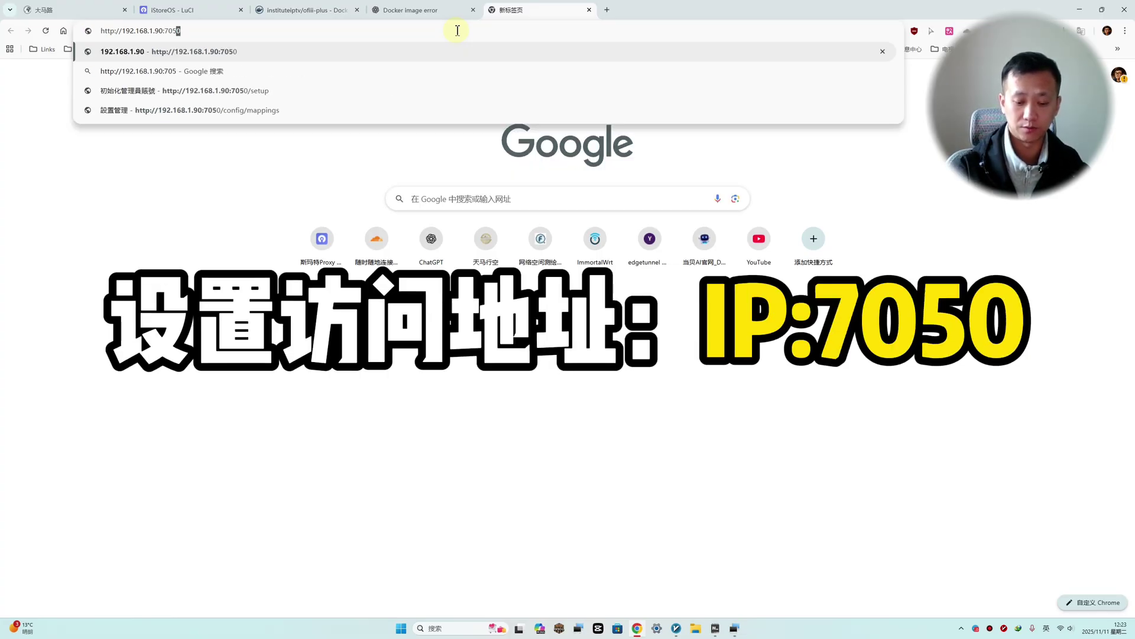
type("0")
key("Return")
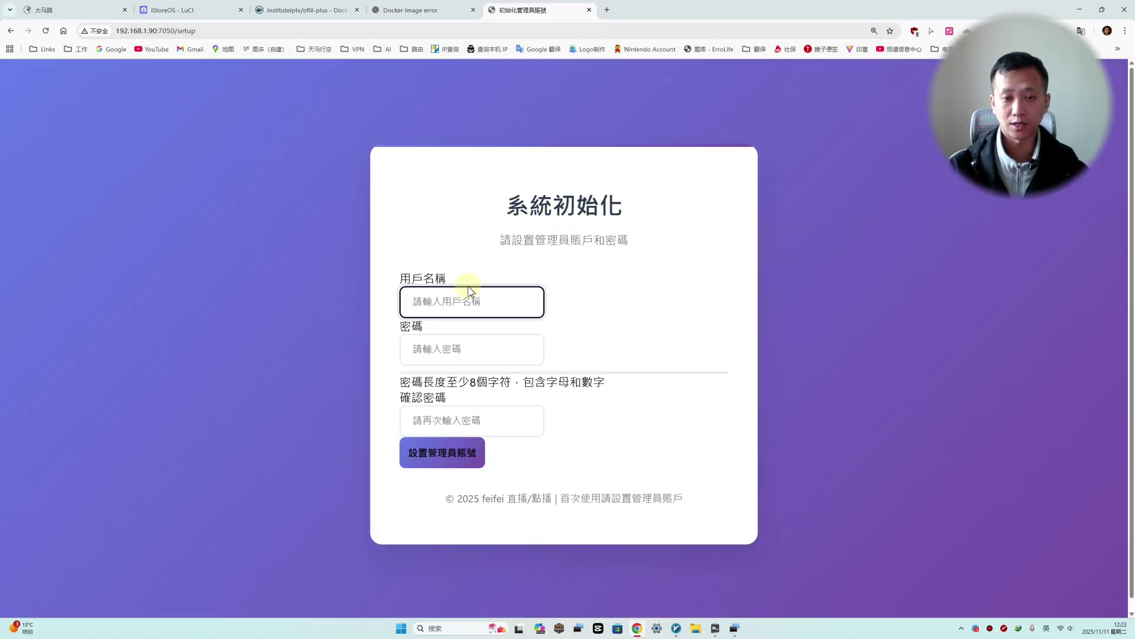
Step: Create the administrator account on the initialization page by entering a username, a password and the password confirmation
scroll(438, 308, "down", 1)
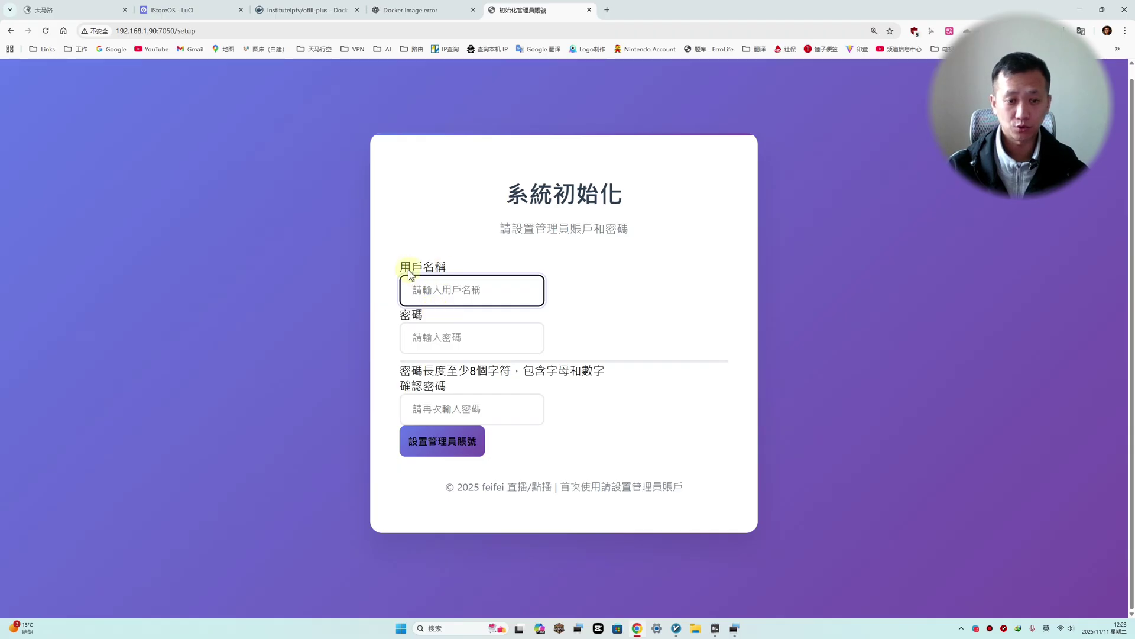
left_click(462, 289)
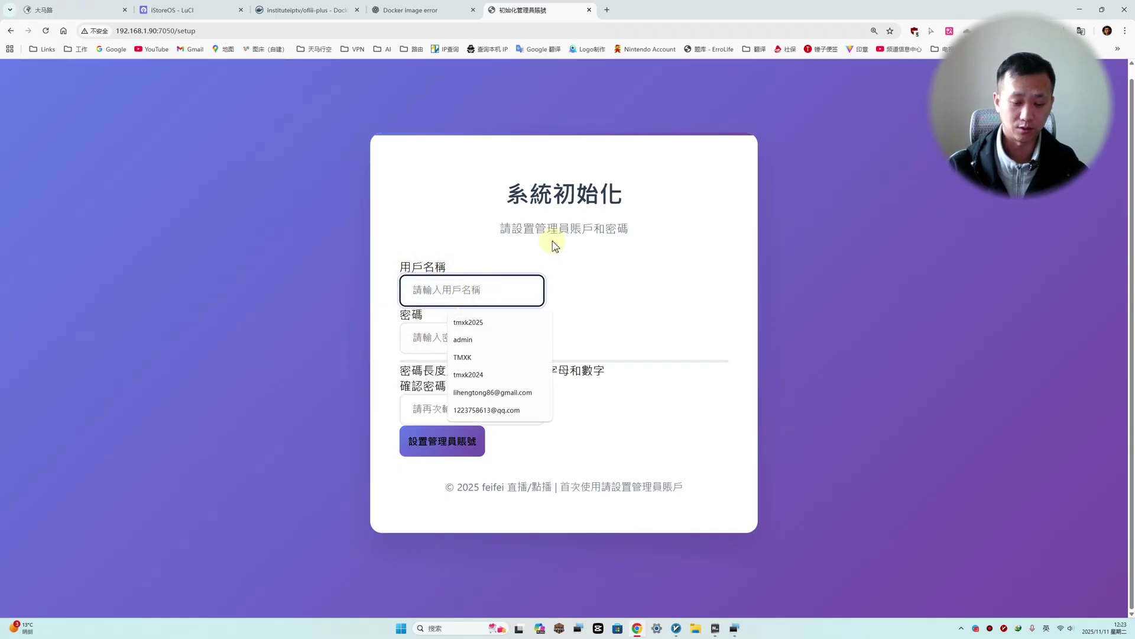
type("tmxk")
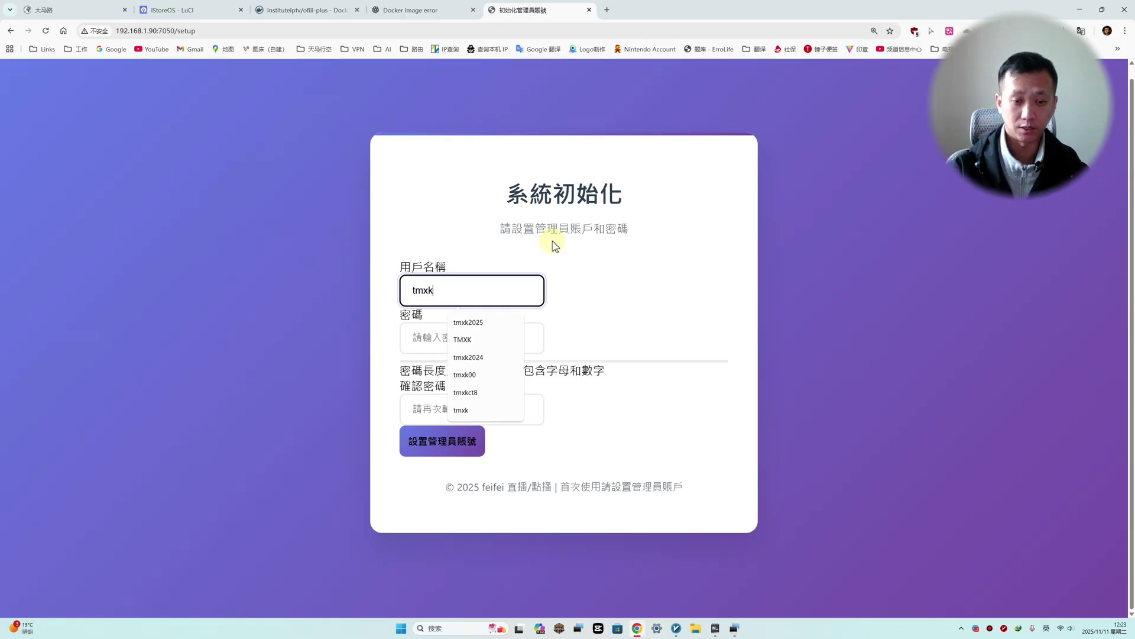
key("Tab")
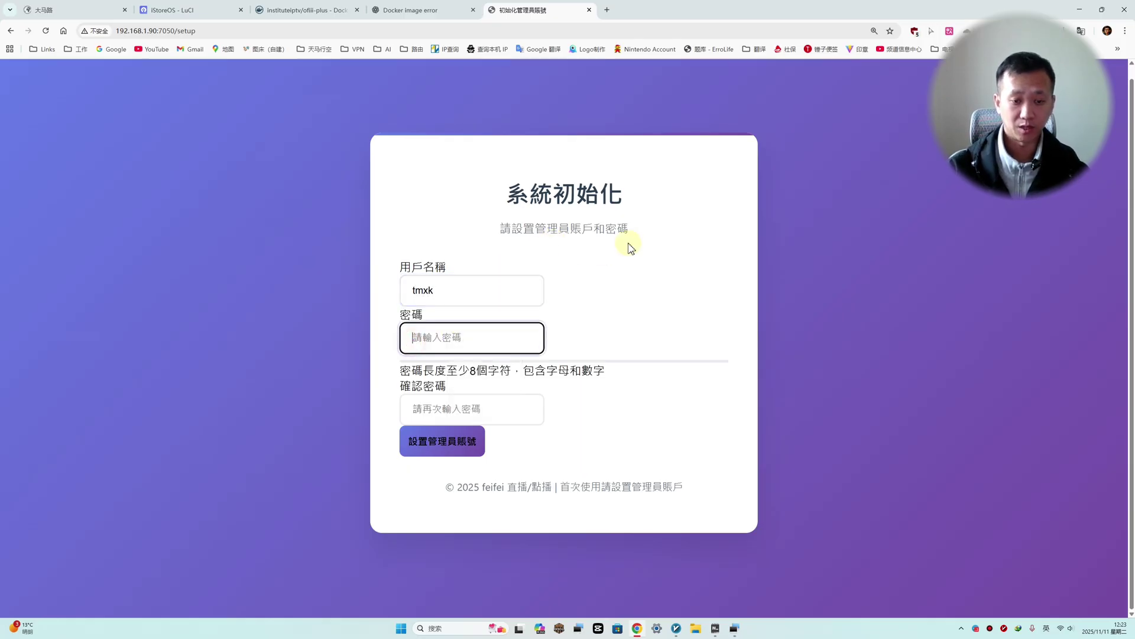
type("•")
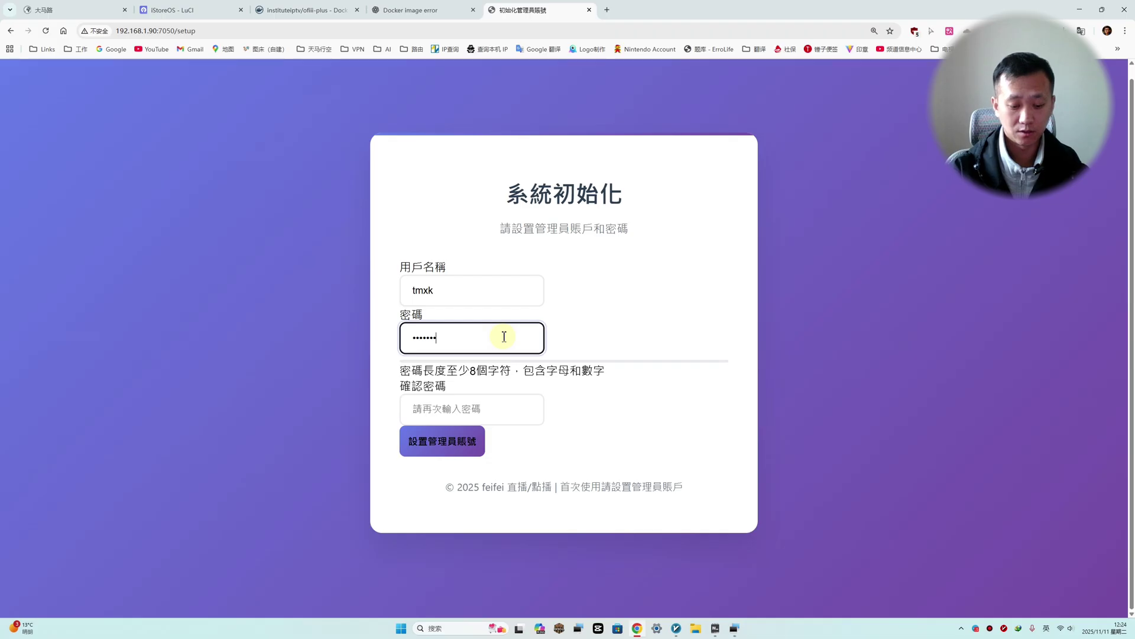
key("Tab")
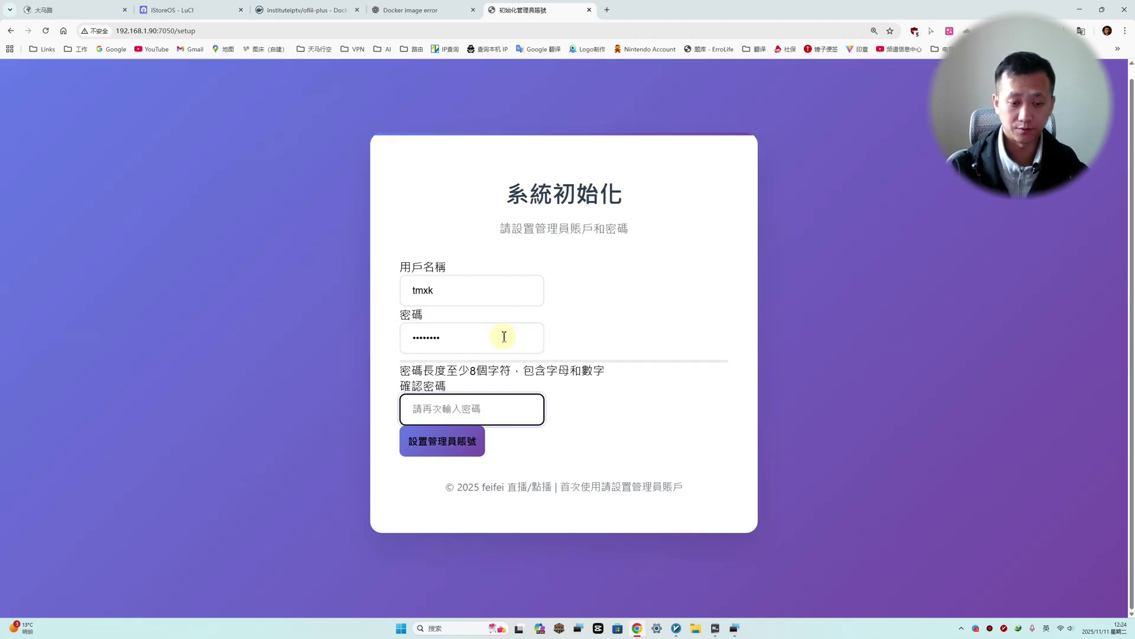
type("••••")
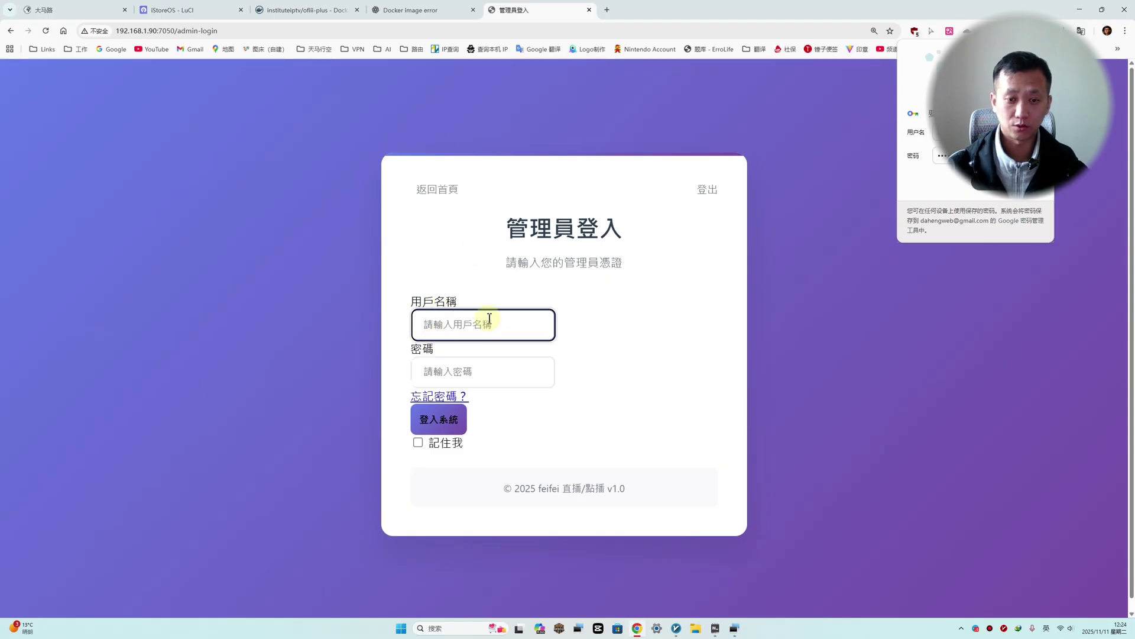
Step: Log in to the admin page with the administrator username and password, with 記住我 (remember me) enabled
left_click(468, 330)
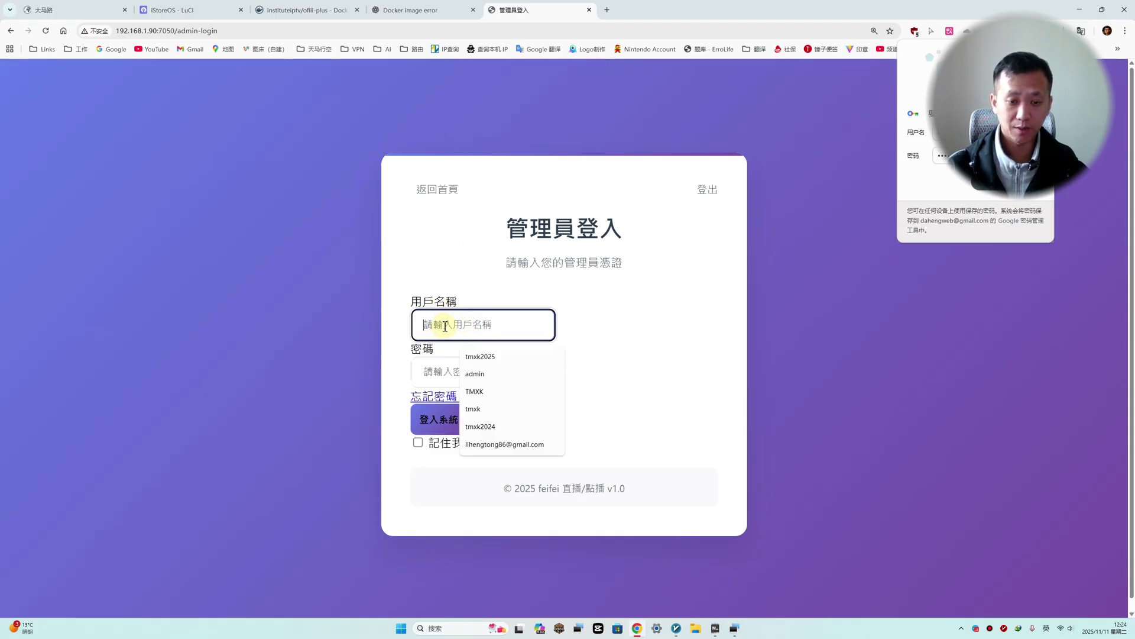
left_click(473, 409)
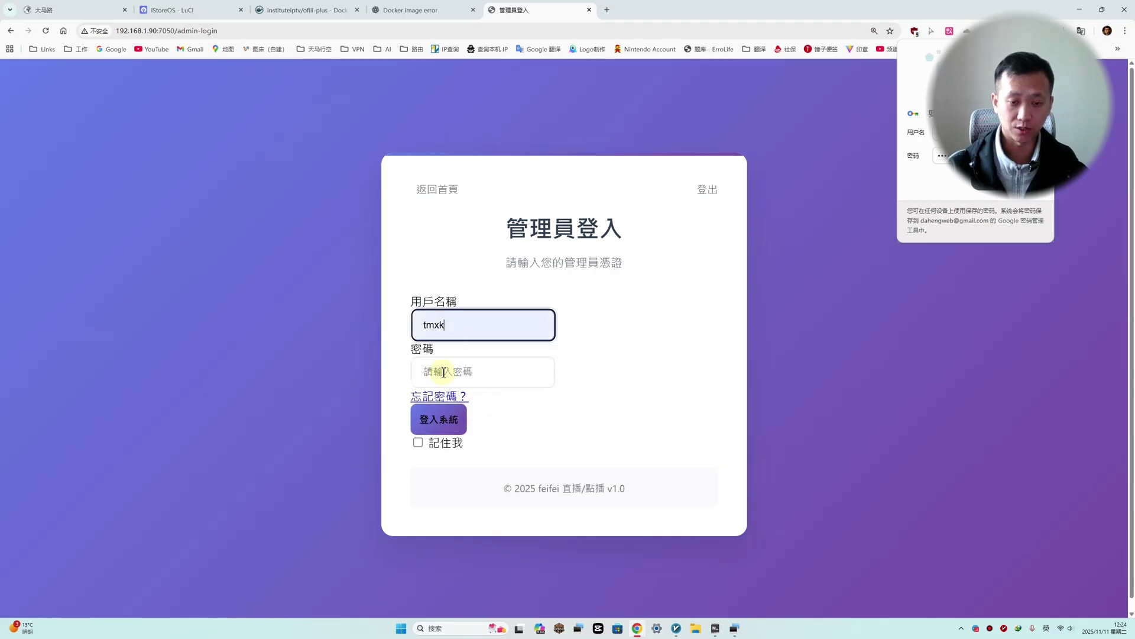
left_click(443, 371)
type("••")
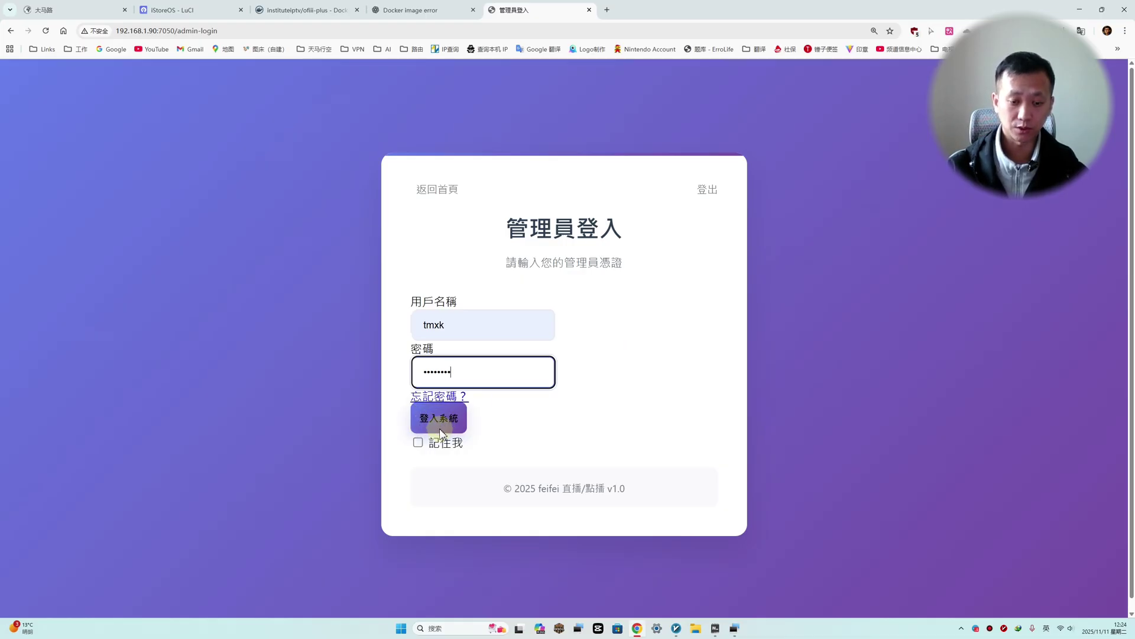
left_click(419, 443)
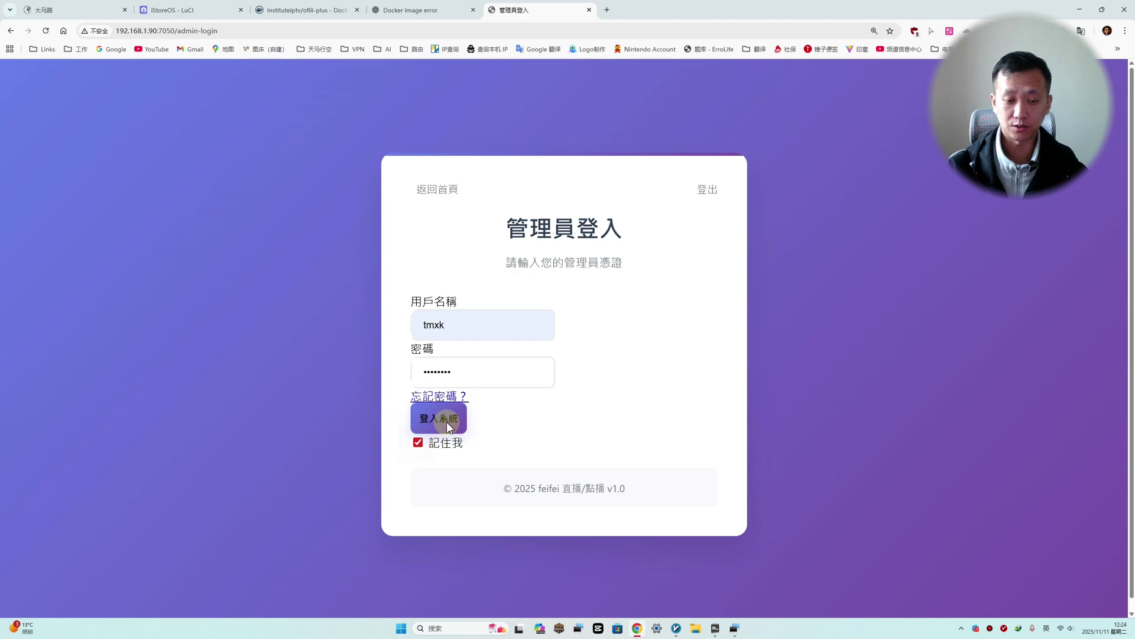
left_click(441, 421)
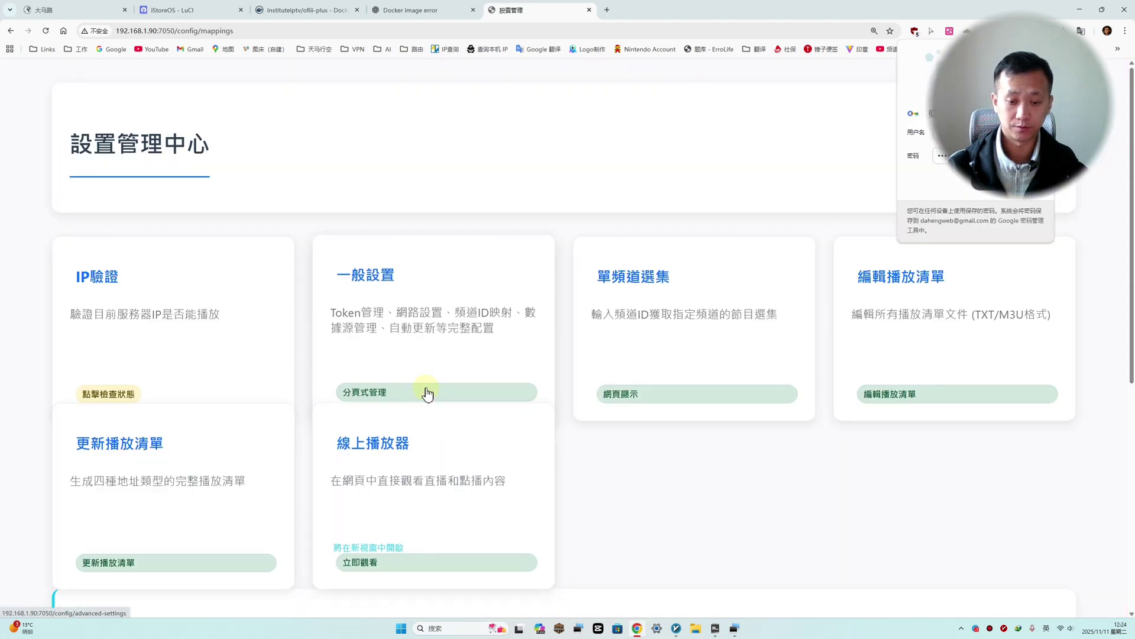
Step: Examine the function cards and the 使用說明 usage notes on the 設置管理中心 page
scroll(486, 241, "down", 3)
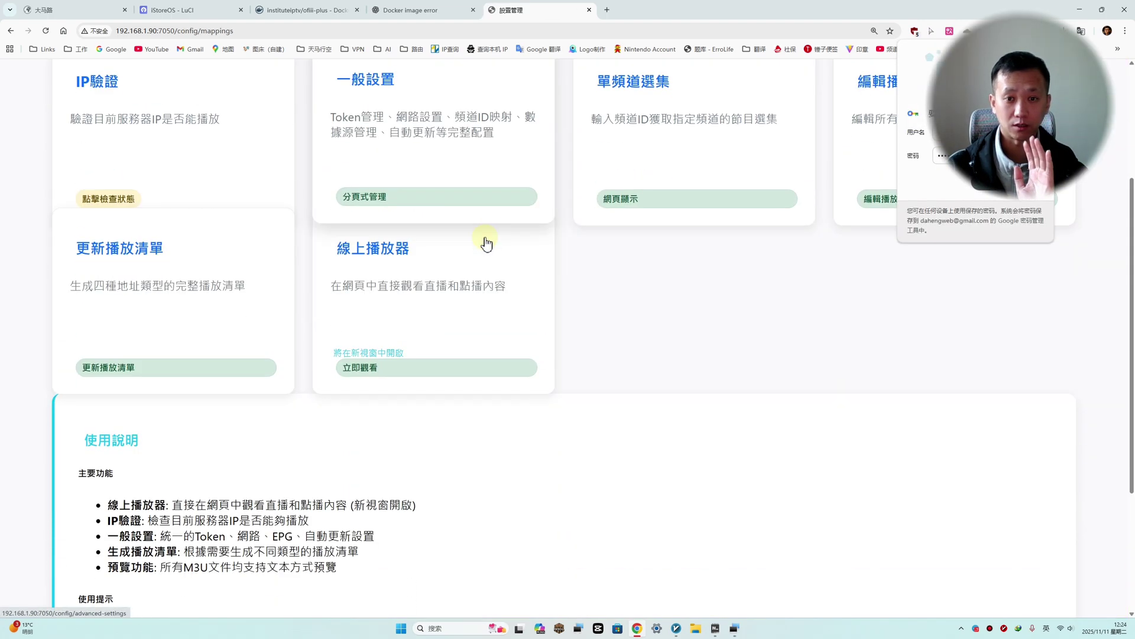
scroll(562, 224, "up", 2)
scroll(568, 227, "down", 2)
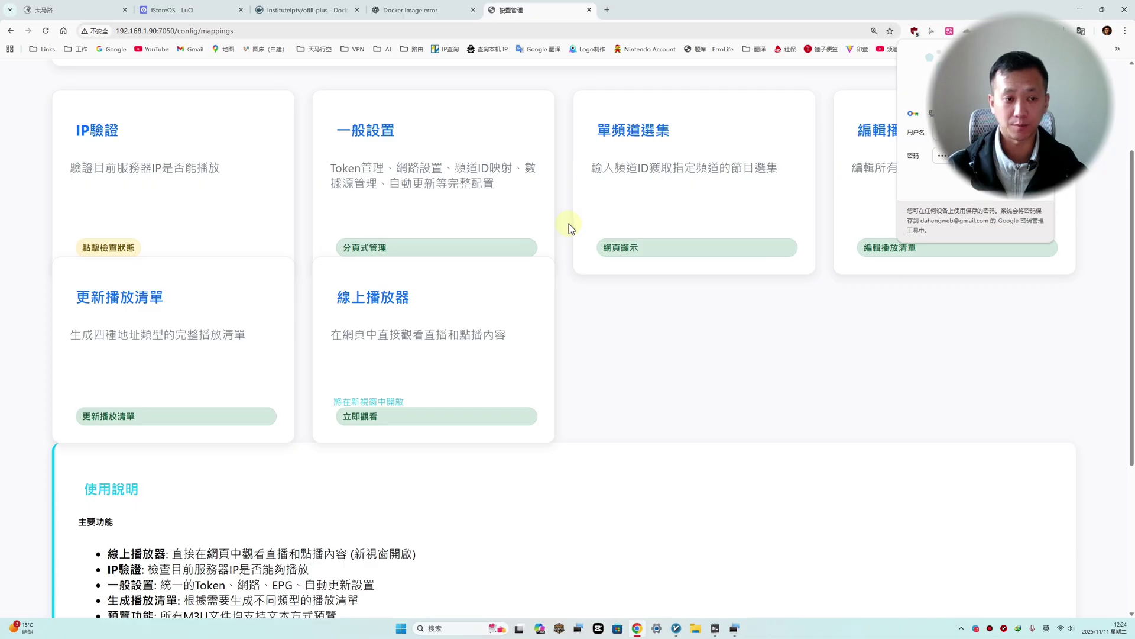
scroll(571, 228, "up", 2)
scroll(567, 228, "down", 1)
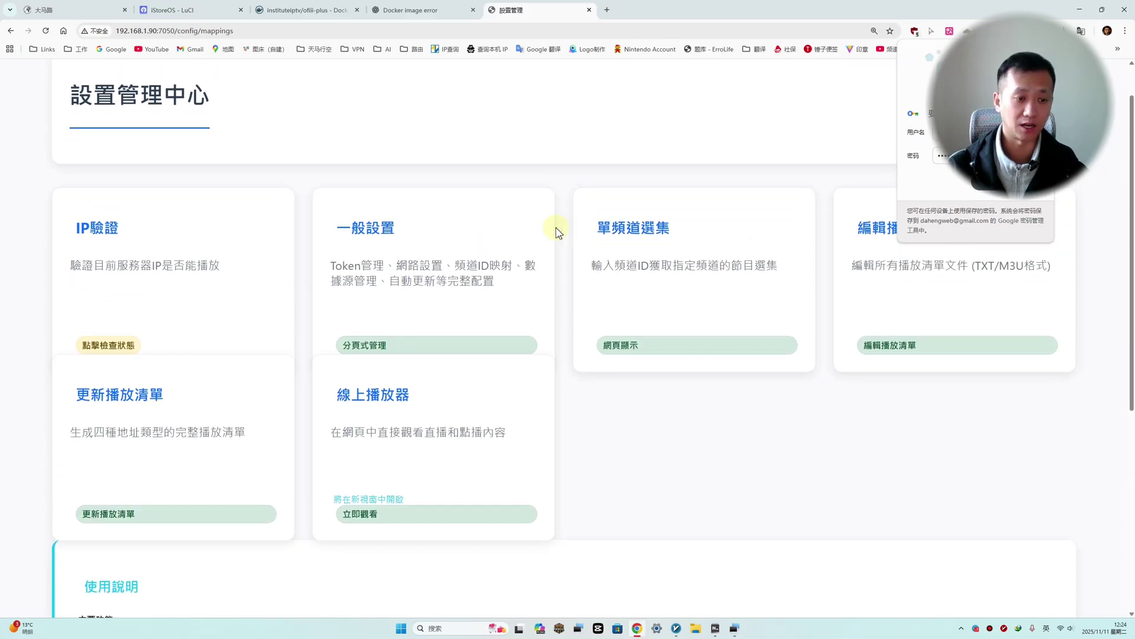
scroll(95, 236, "down", 1)
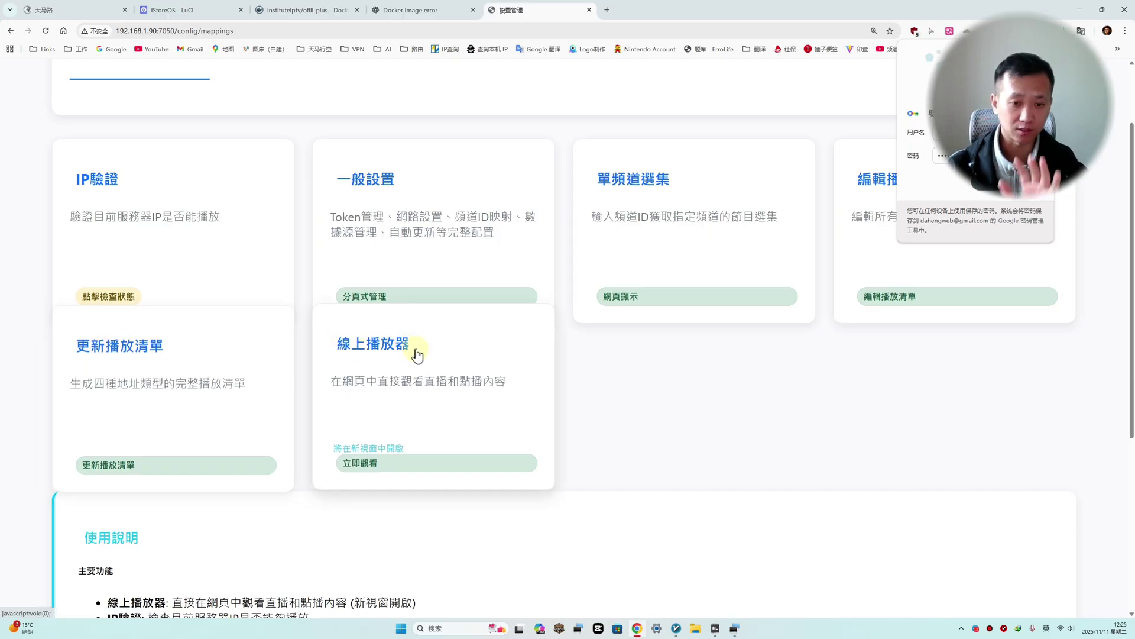
scroll(414, 353, "down", 3)
scroll(403, 350, "up", 4)
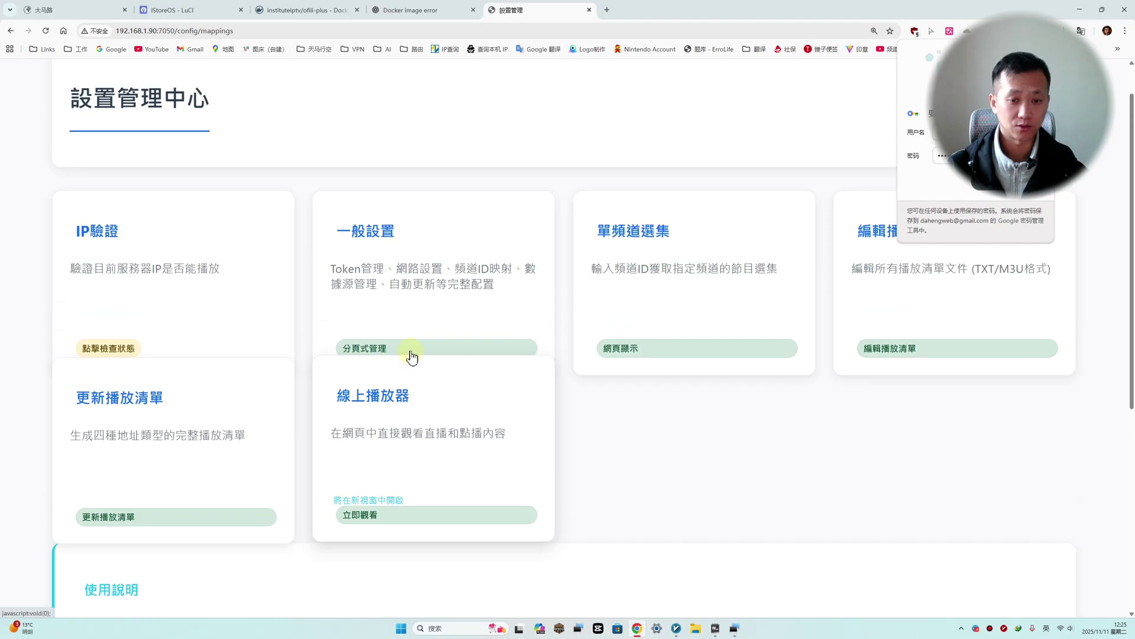
scroll(588, 360, "down", 5)
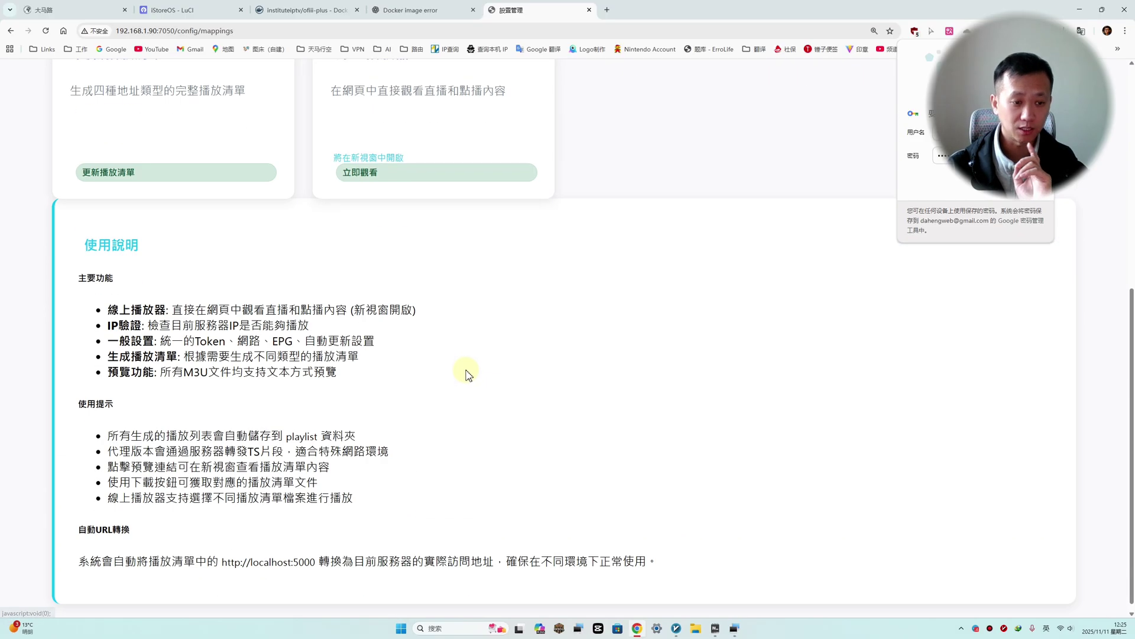
scroll(463, 372, "up", 5)
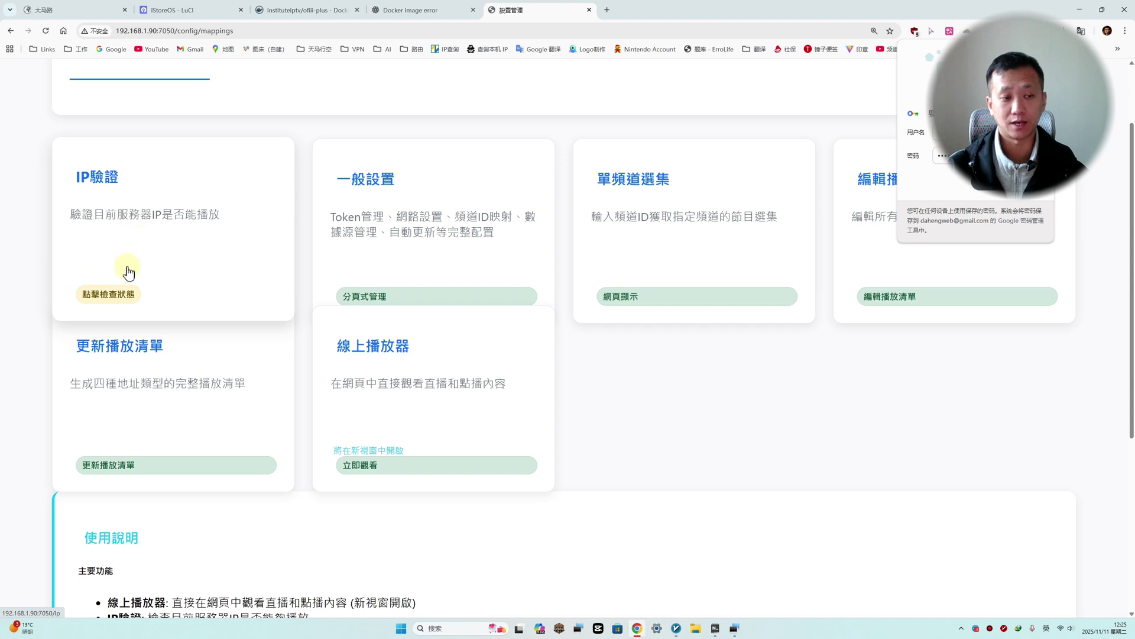
Step: Run the IP驗證 check on the server's IP, view its result page and return to the settings center
left_click(125, 247)
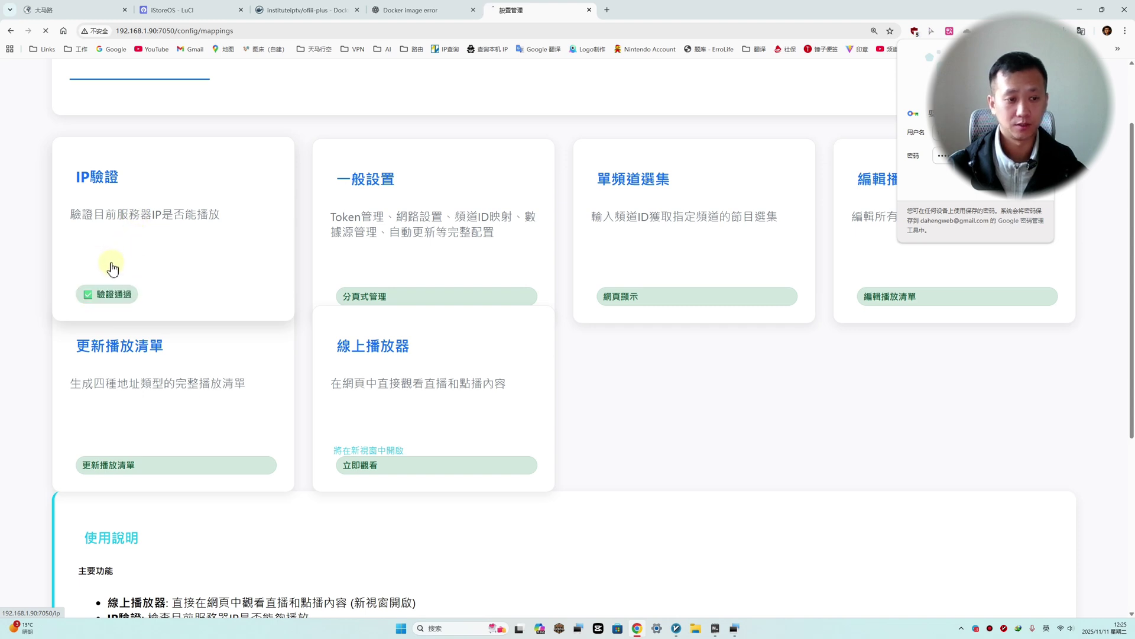
left_click(102, 296)
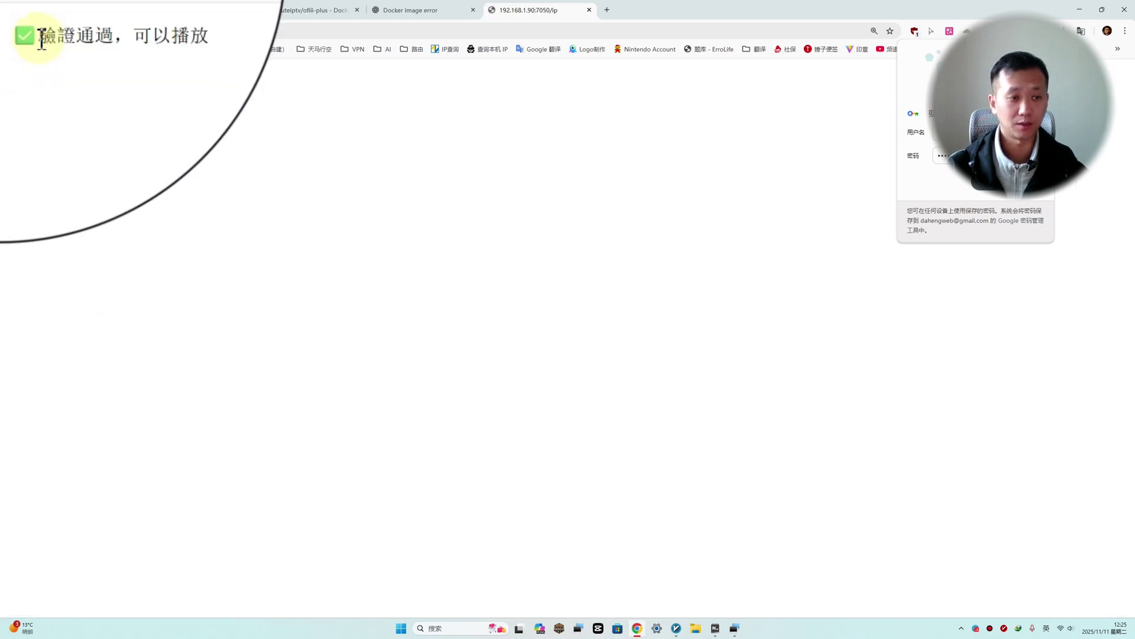
left_click_drag(45, 36, 210, 37)
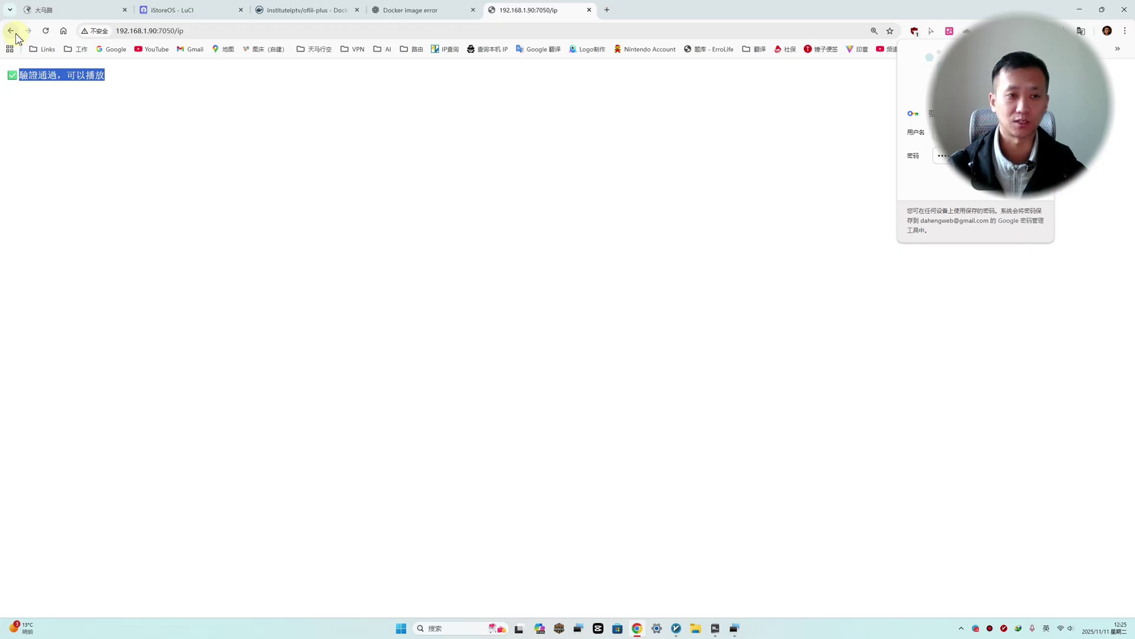
left_click(12, 31)
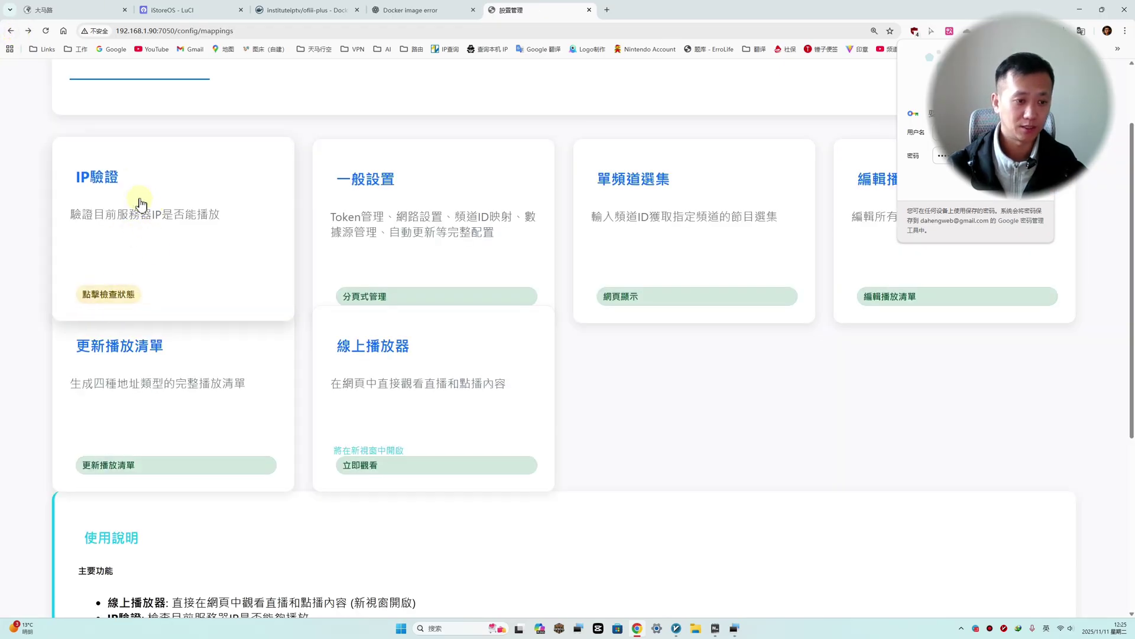